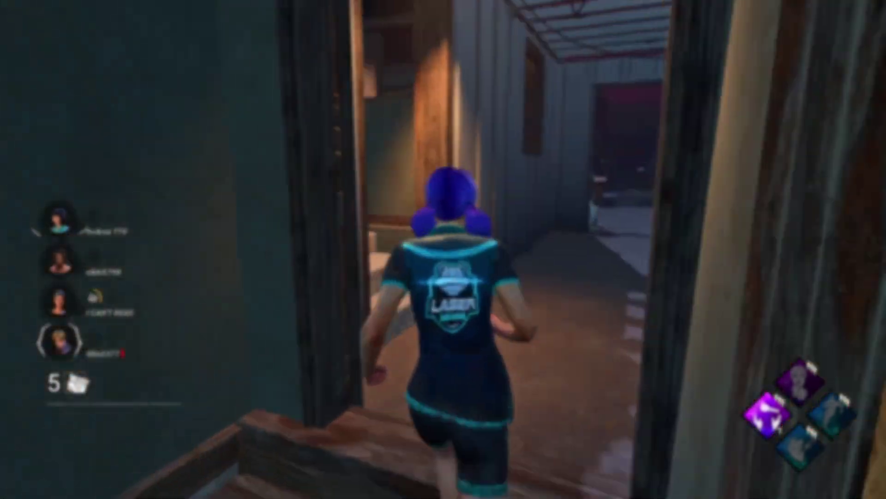
- Sprint the survivor up the steps, vault the window, and run outside along the brick wall
key("w")
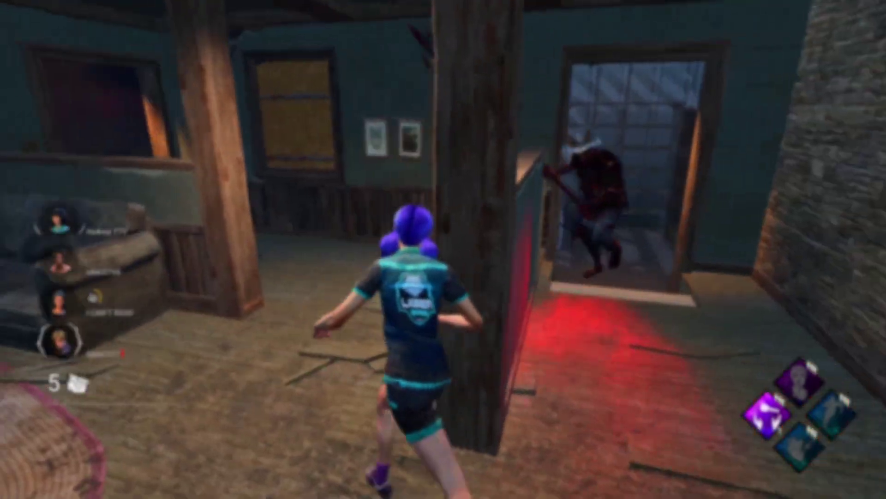
key("w")
key("space")
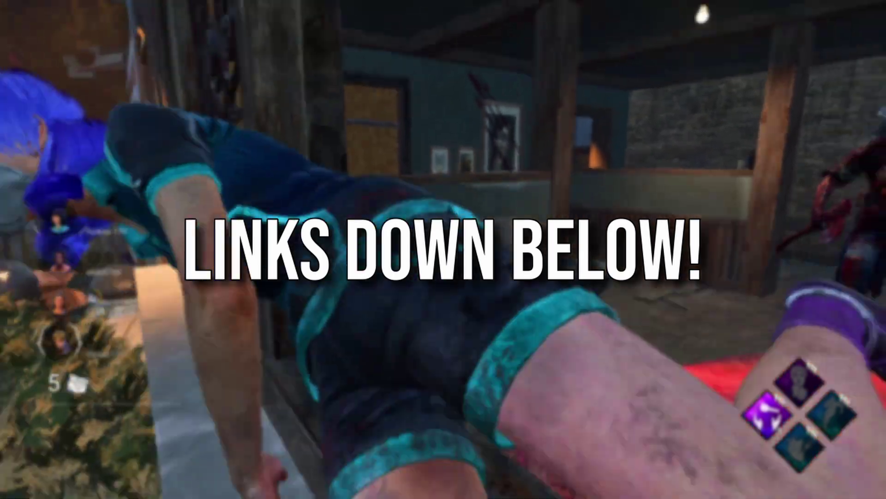
key("w")
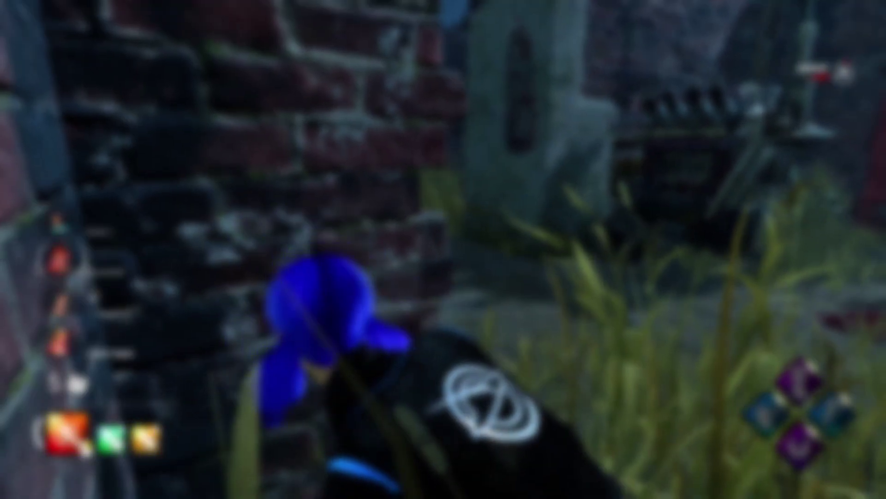
- Keep running from the killer past the pallet, shining the flashlight at the brick building
key("w")
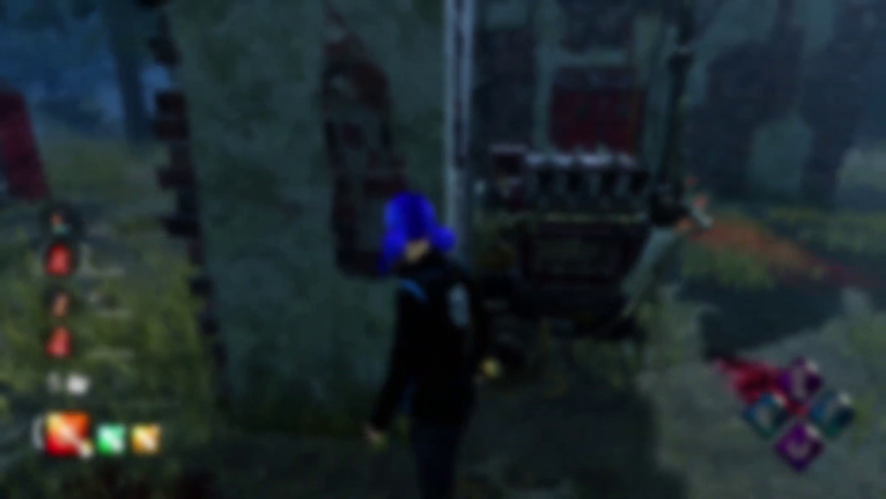
key("w")
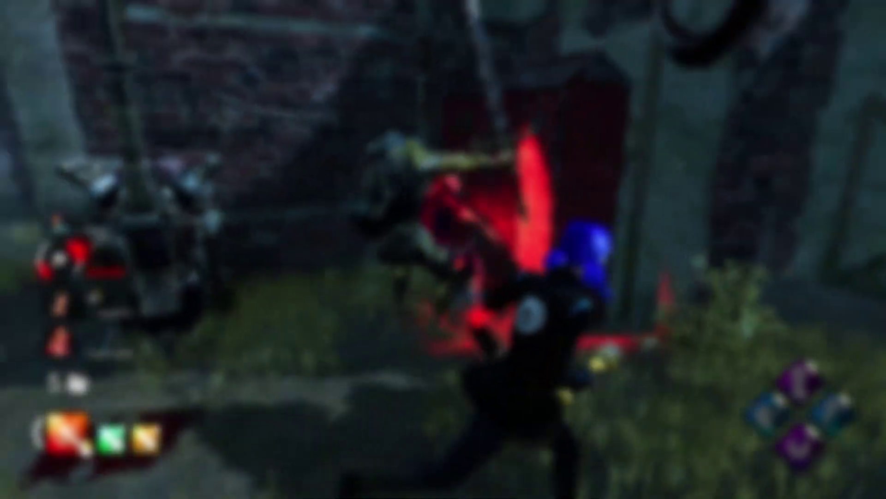
key("w")
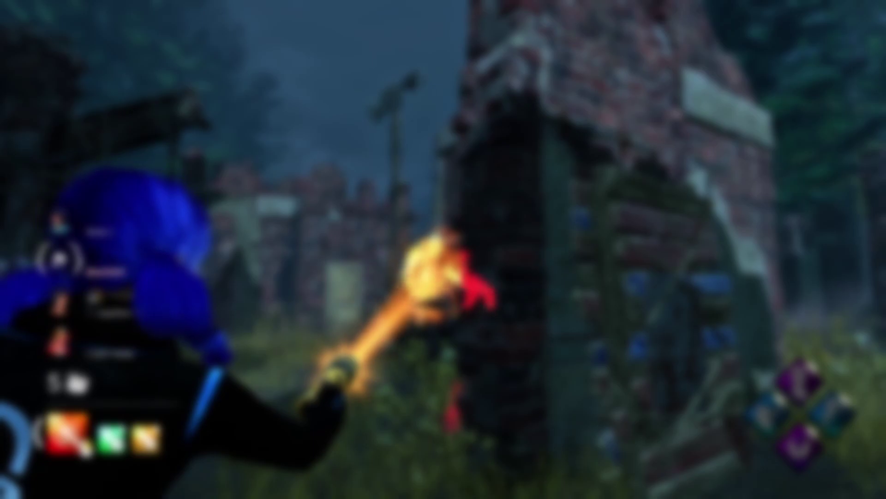
key("w")
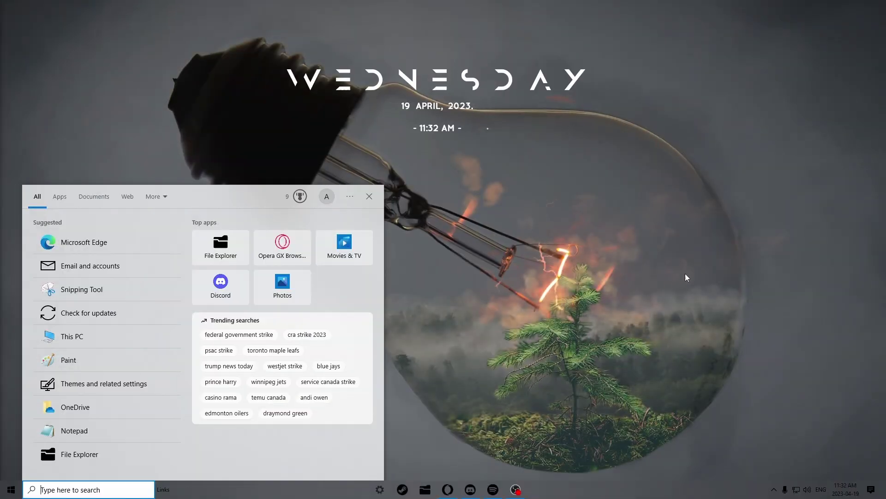
left_click(503, 386)
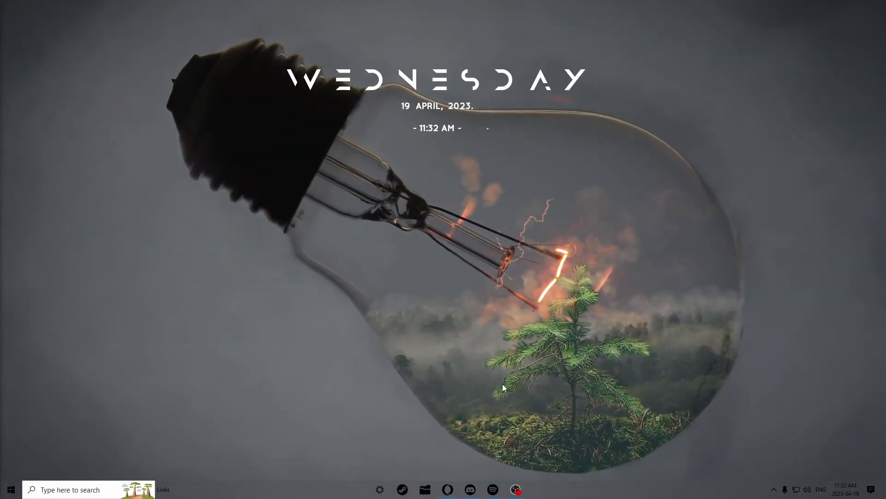
- Search %appdata% from the Start menu and open the Roaming folder
key("super")
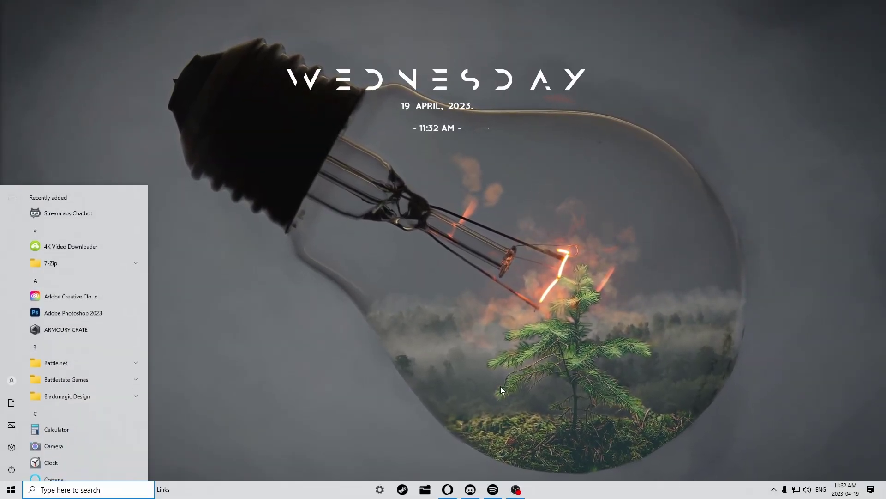
type("%appda")
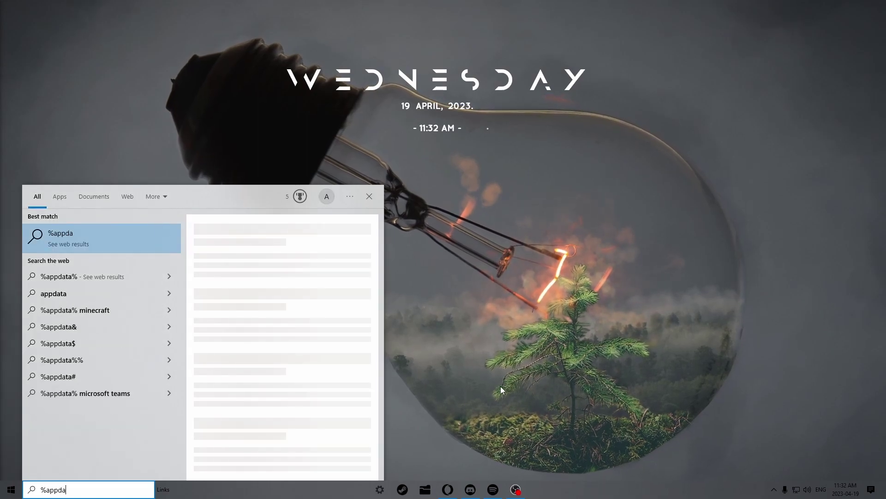
type("ta%")
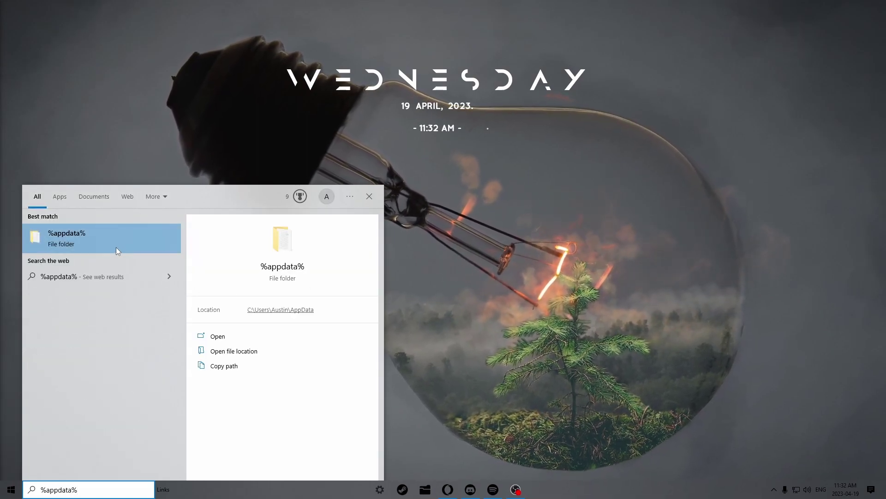
left_click(85, 237)
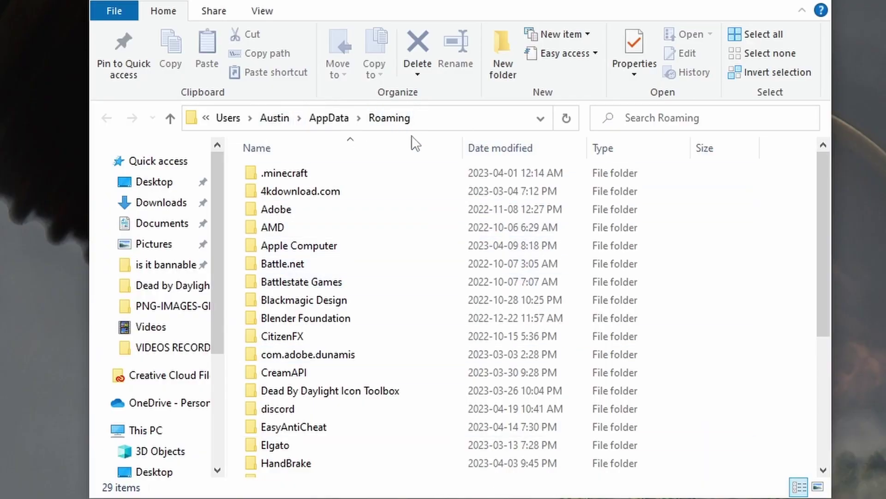
- Return to AppData and open Local, then the DeadByDaylight folder
left_click(334, 119)
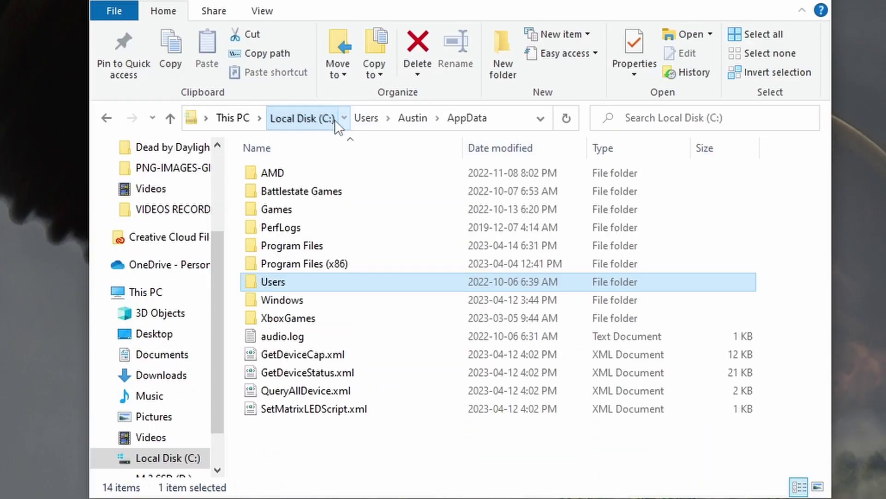
key("alt+Left")
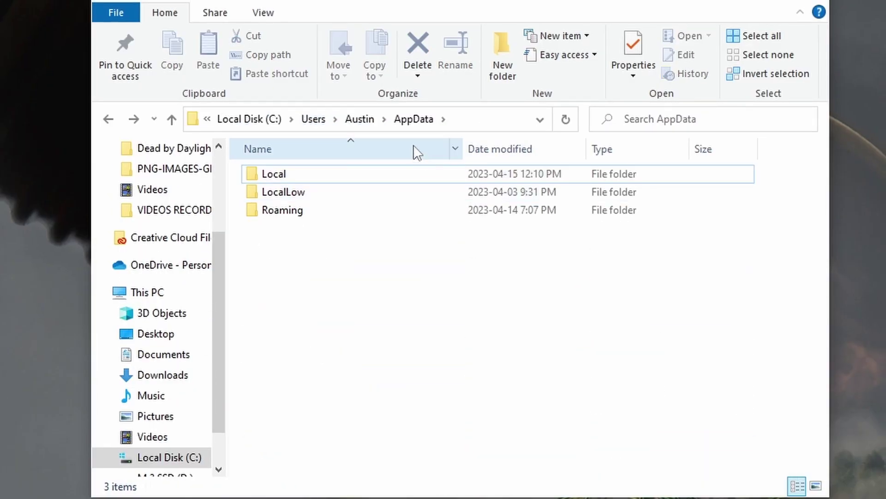
double_click(317, 171)
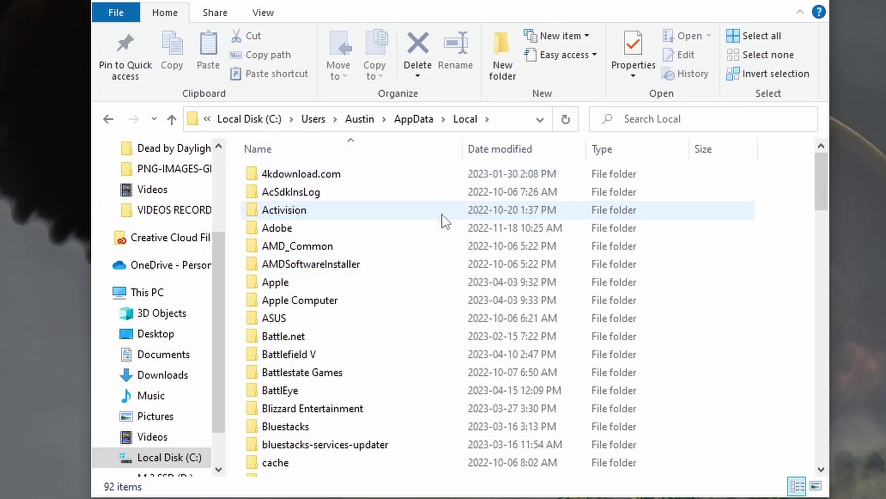
scroll(444, 231, "down", 7)
double_click(359, 321)
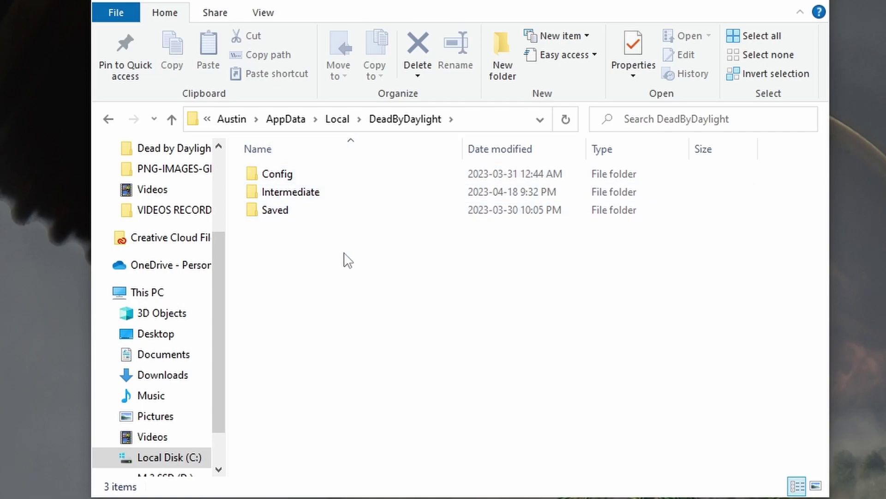
- Open Saved\Config and look over its five subfolders
double_click(325, 212)
left_click(317, 178)
double_click(318, 180)
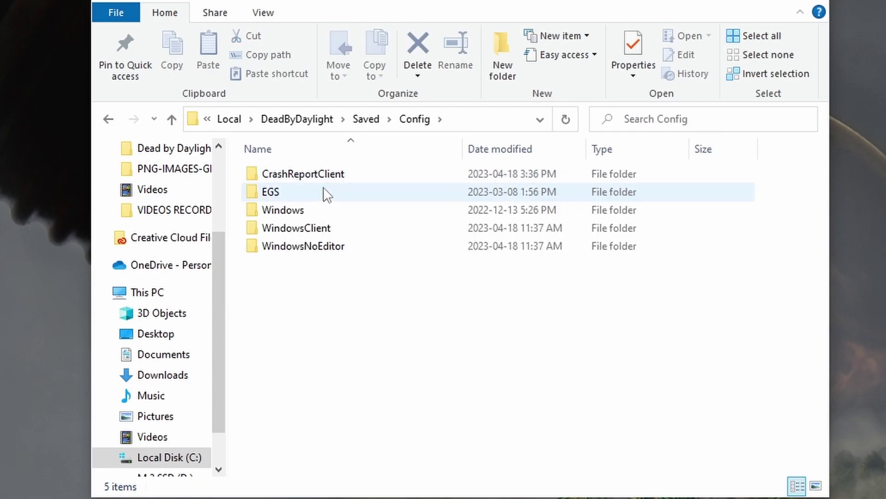
left_click_drag(398, 277, 395, 160)
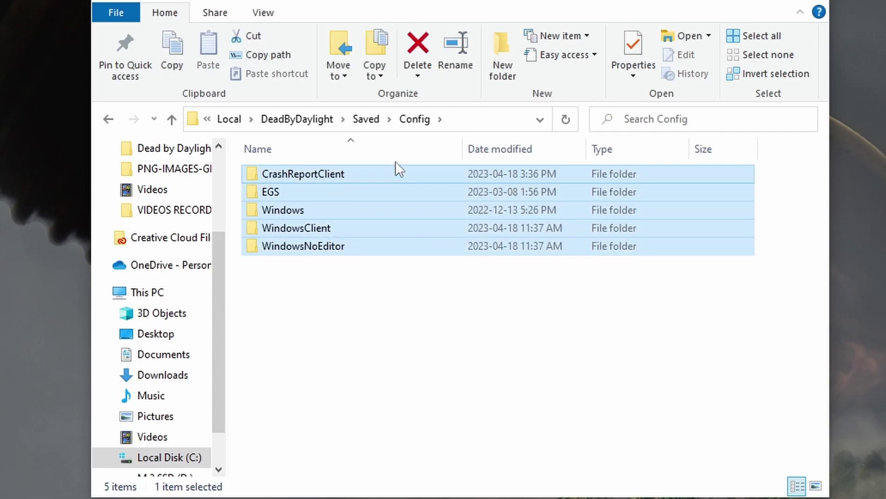
left_click(456, 319)
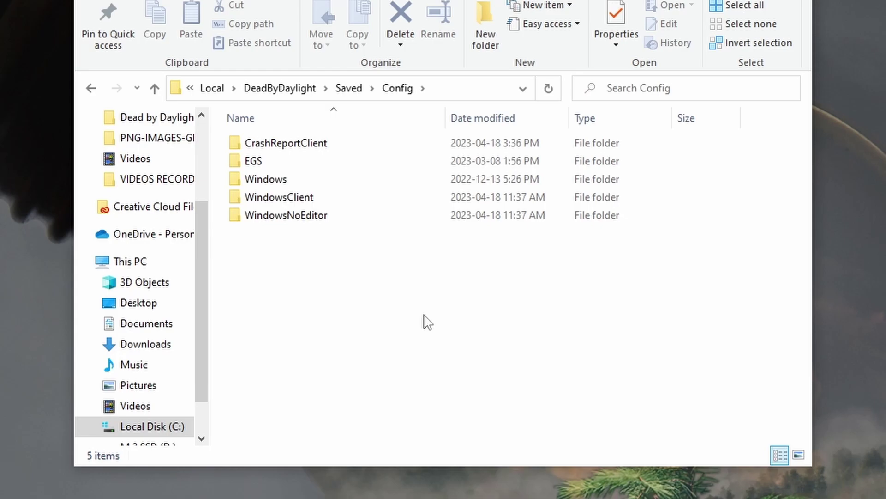
- Open the WindowsClient folder in Config to list its 25 .ini files, including GameUserSettings.ini
right_click(329, 198)
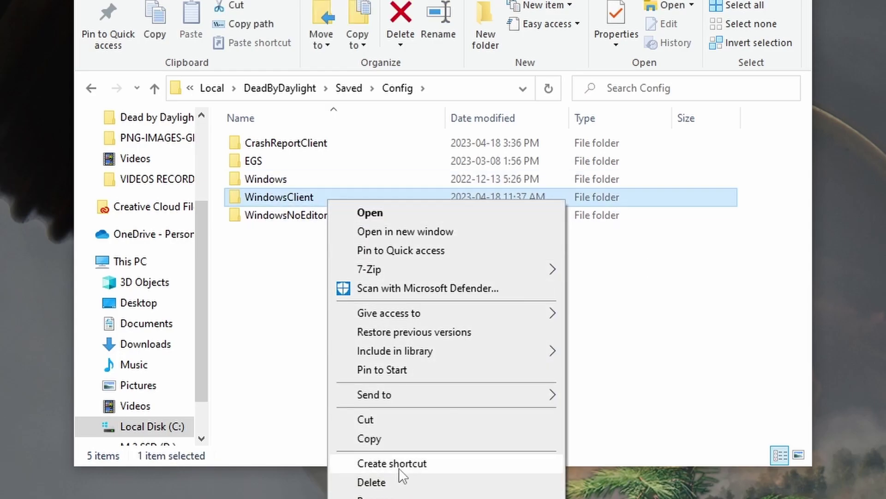
left_click(307, 330)
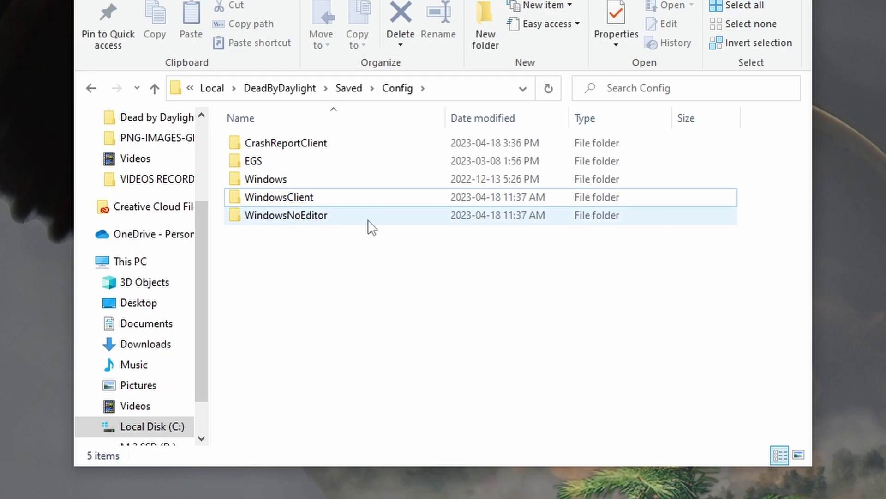
double_click(341, 200)
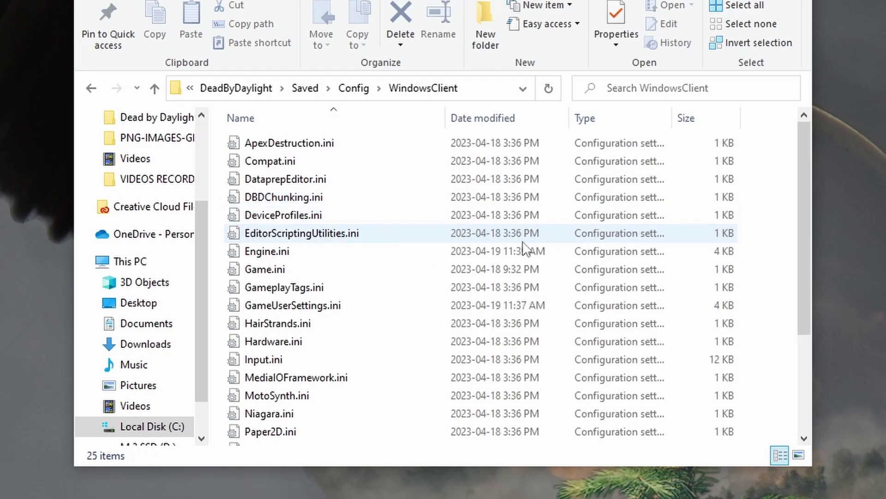
scroll(806, 161, "down", 3)
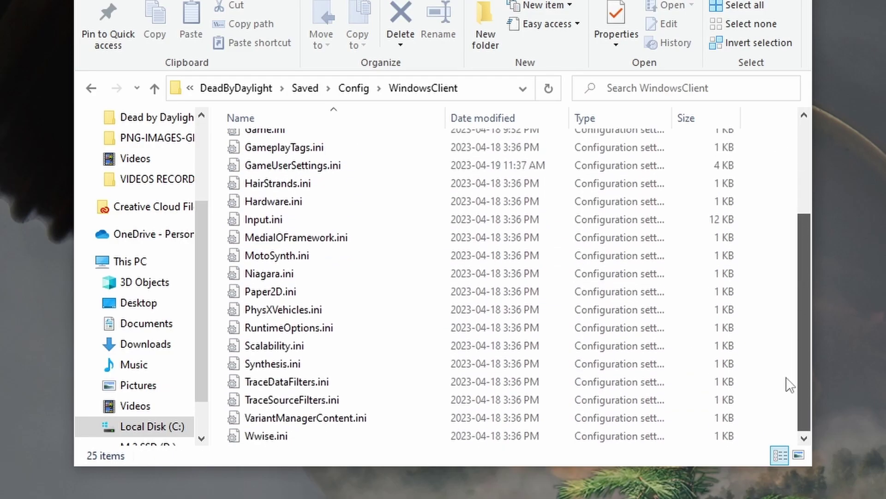
scroll(805, 161, "up", 3)
key("alt+Left")
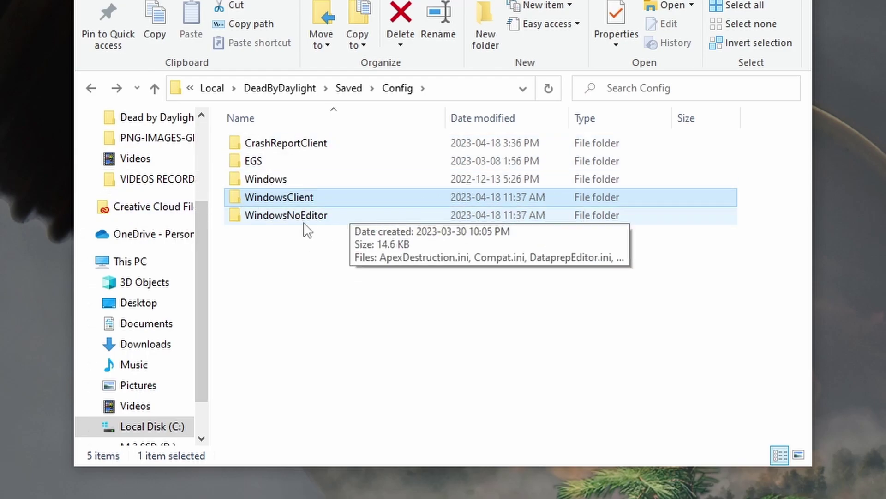
left_click(364, 313)
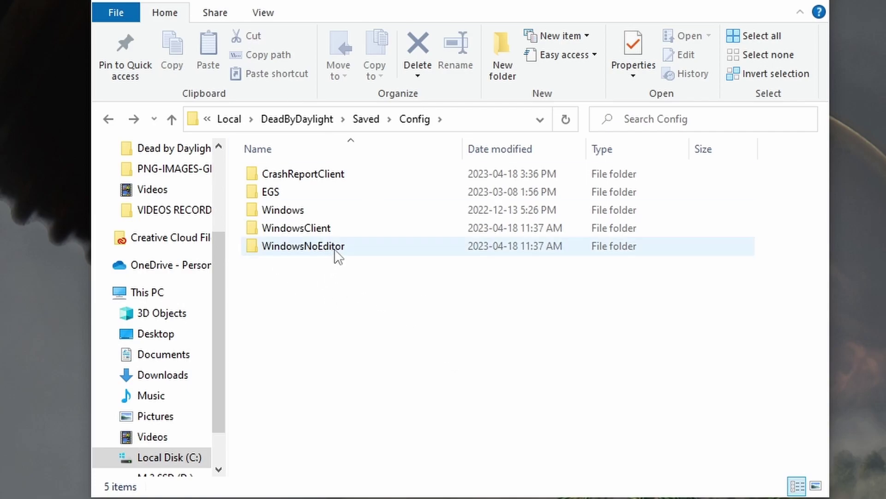
double_click(335, 237)
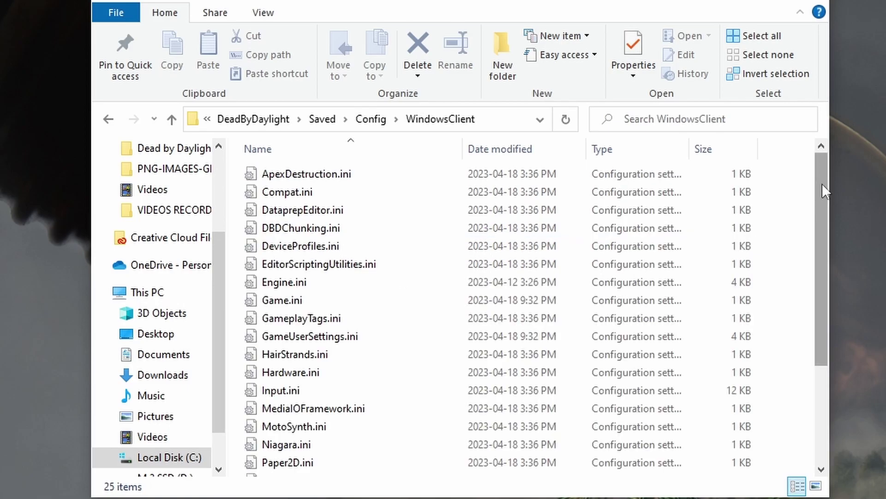
left_click_drag(822, 184, 395, 353)
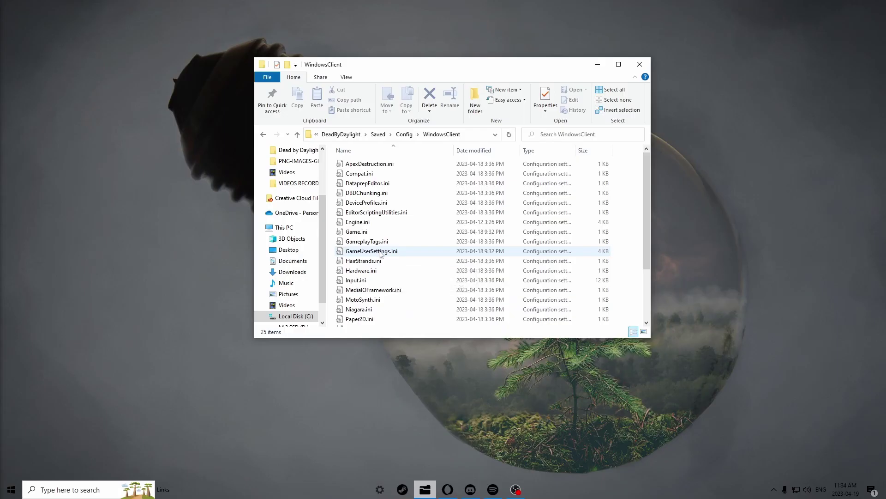
right_click(393, 251)
left_click(430, 423)
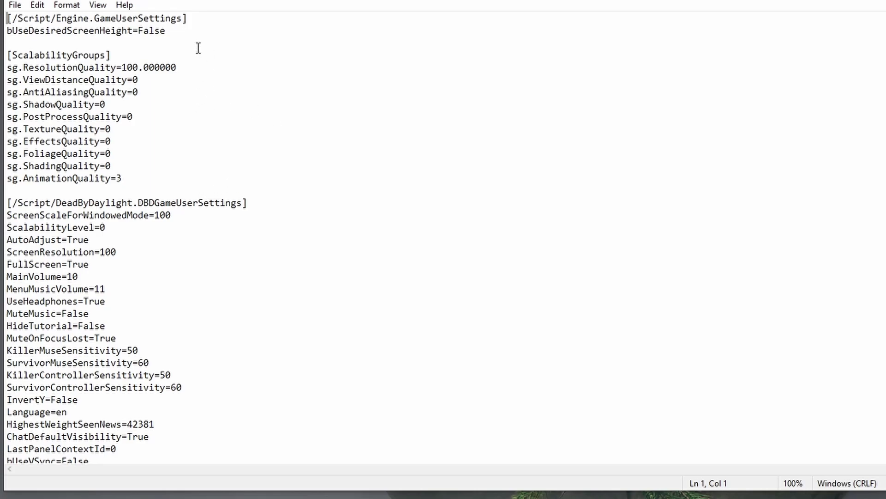
left_click_drag(7, 80, 141, 175)
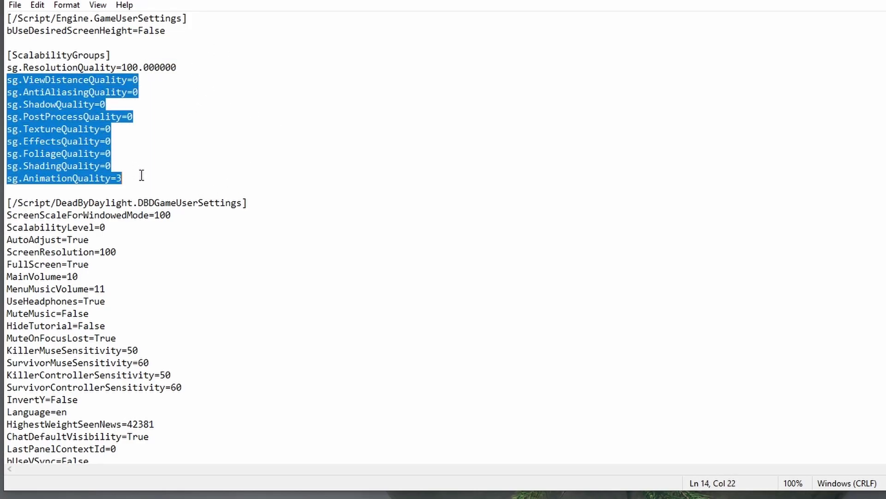
left_click(236, 164)
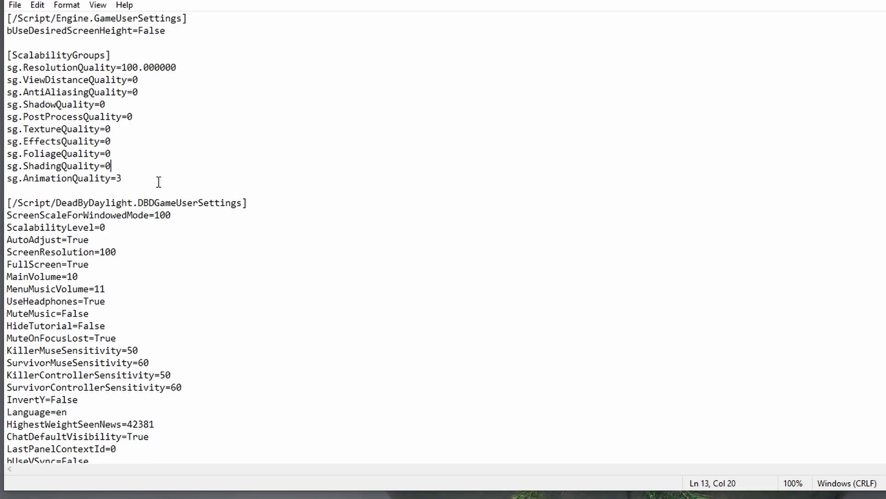
left_click(135, 178)
key("shift+Left")
left_click(198, 170)
left_click(129, 179)
key("shift+Left")
left_click(182, 174)
key("Up")
key("Up")
key("Up")
left_click_drag(186, 68, 123, 61)
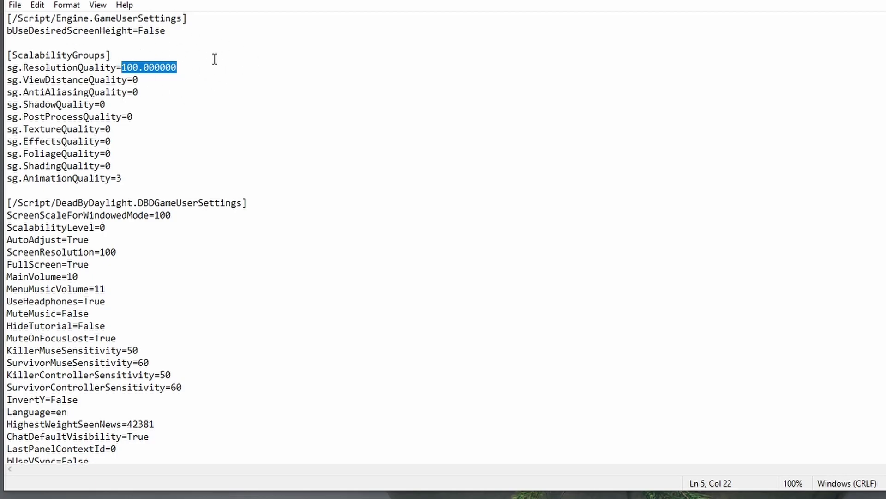
key("Right")
scroll(409, 51, "down", 14)
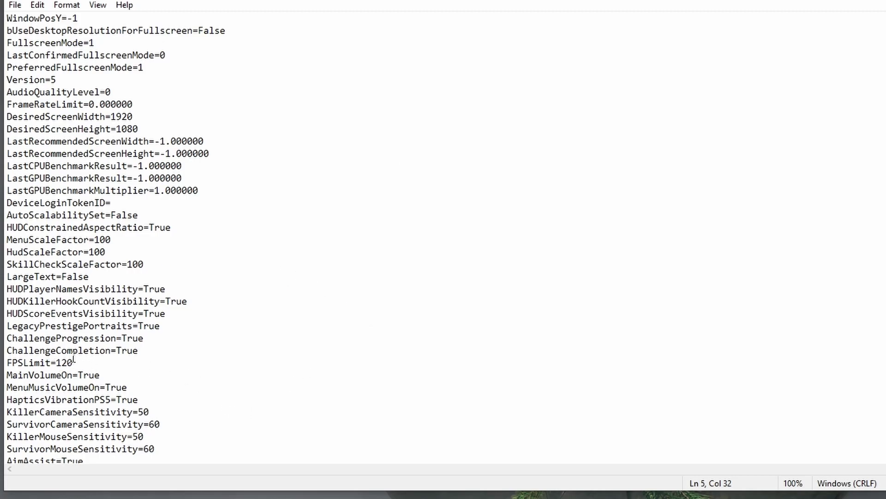
- Try an FPSLimit of 60, then restore it to 120
left_click_drag(74, 360, 58, 367)
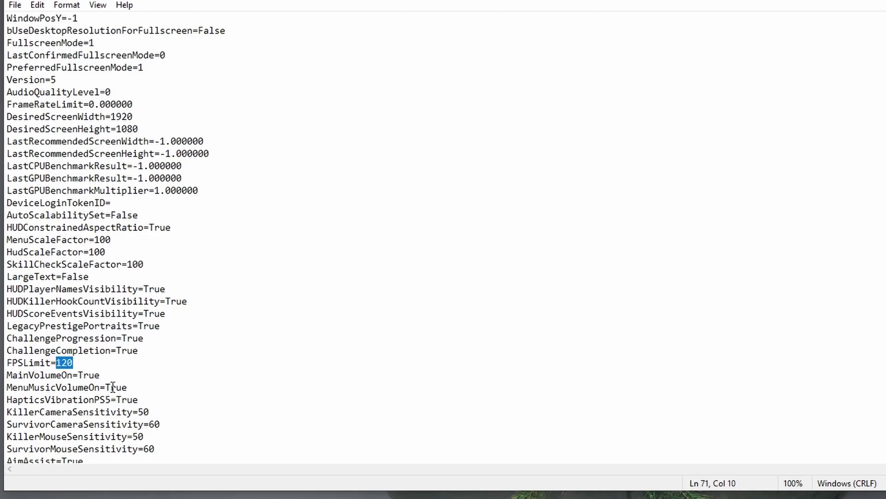
type("60")
key("BackSpace")
key("BackSpace")
type("12")
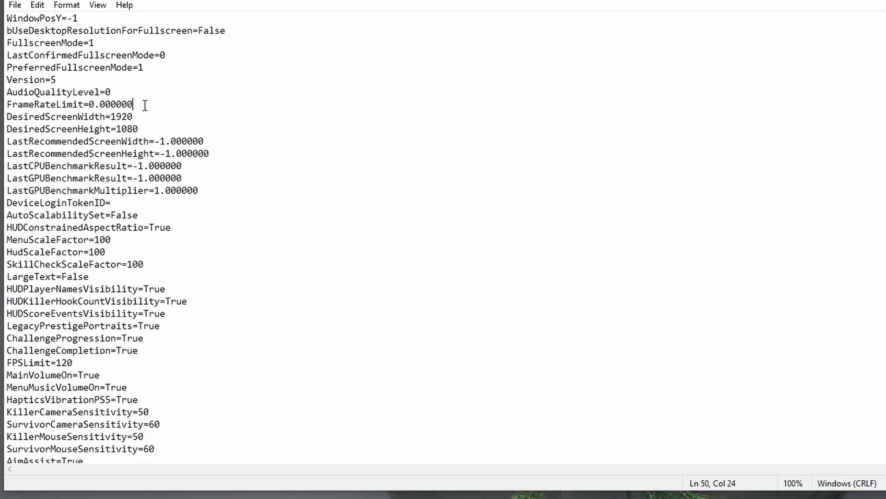
left_click_drag(145, 105, 9, 109)
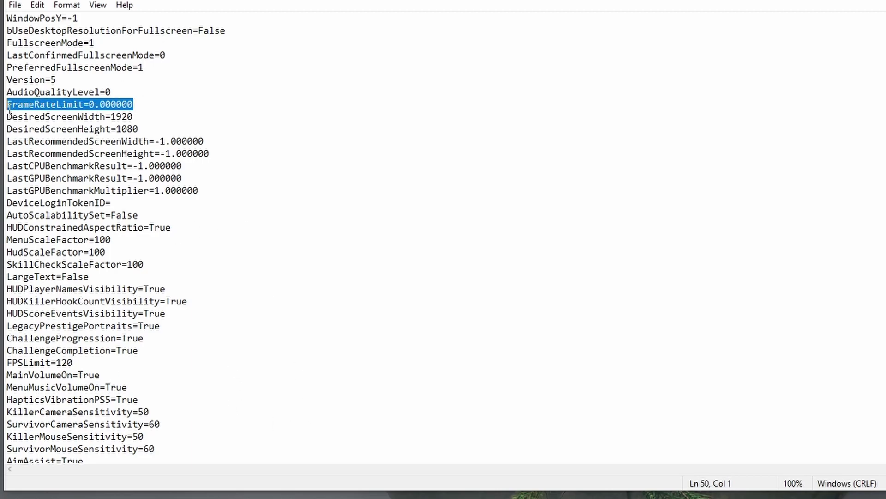
left_click(163, 104)
scroll(185, 185, "up", 9)
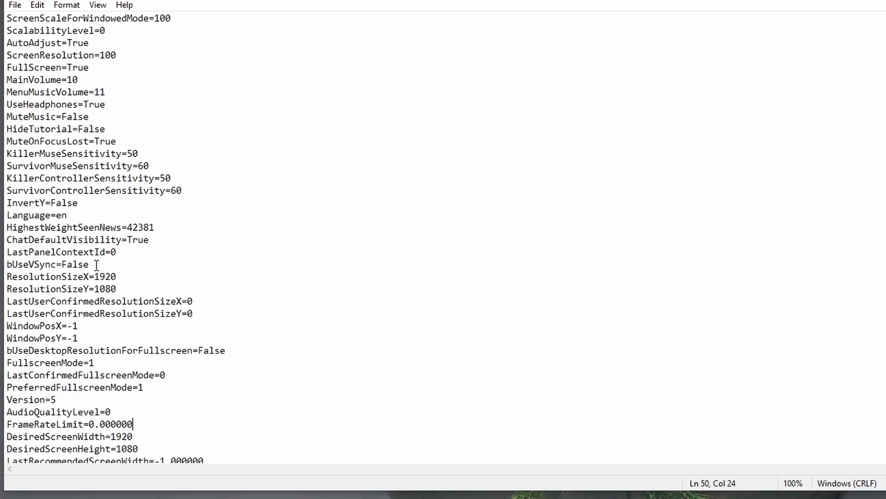
- Retype bUseVSync as False and review the file's resolution and sensitivity settings
left_click_drag(91, 265, 62, 262)
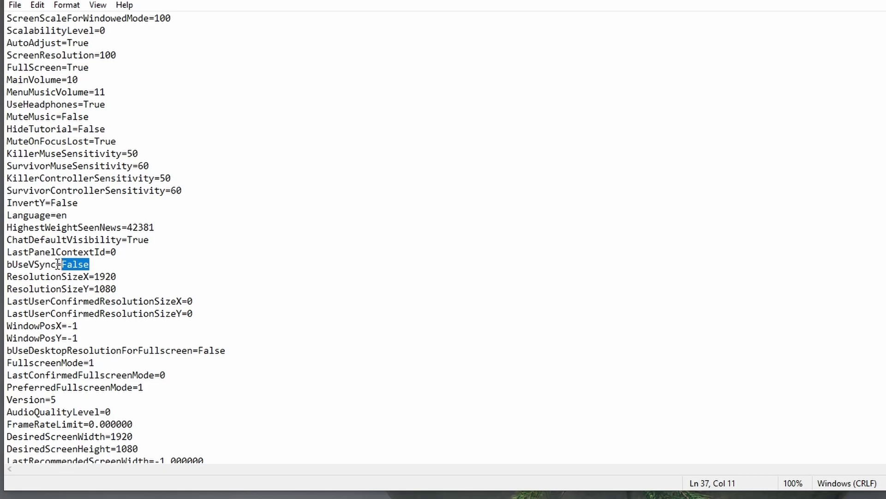
key("BackSpace")
type("False")
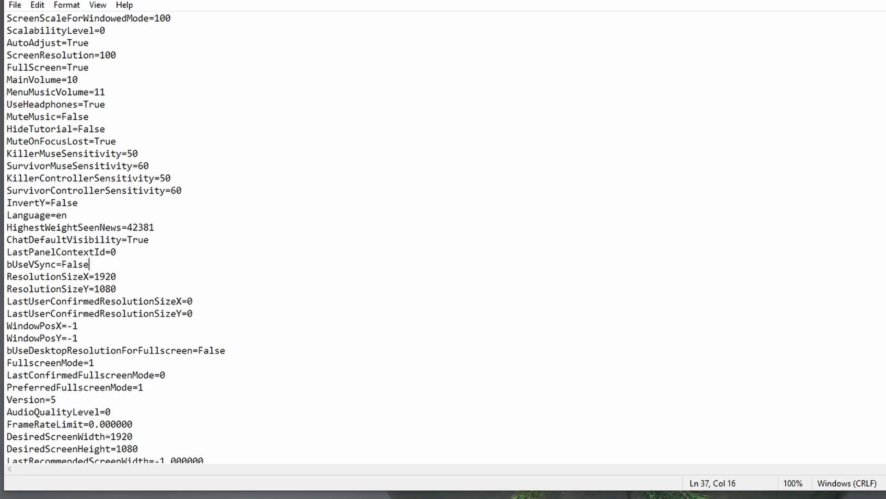
left_click_drag(90, 265, 155, 264)
scroll(234, 271, "up", 2)
scroll(234, 271, "up", 3)
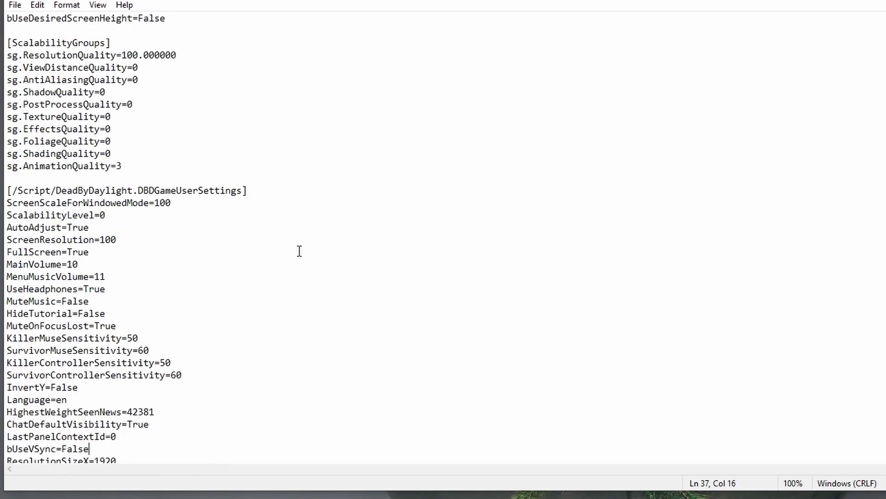
scroll(162, 314, "down", 6)
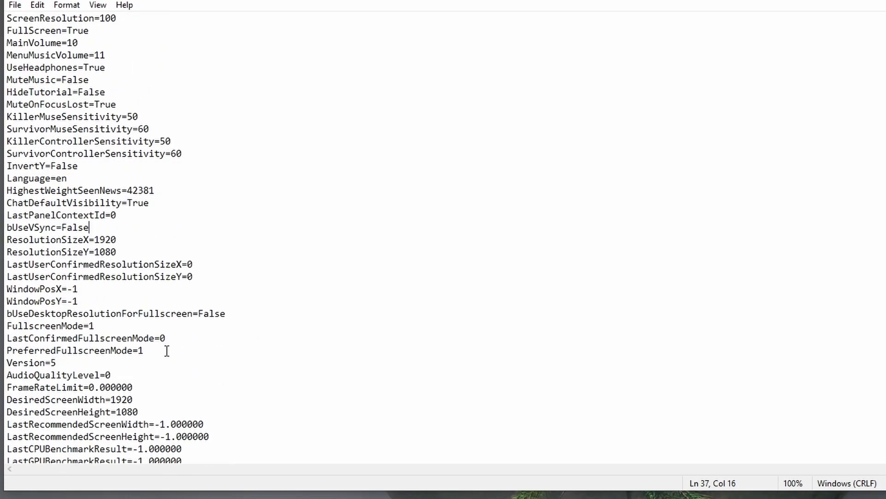
scroll(112, 249, "down", 1)
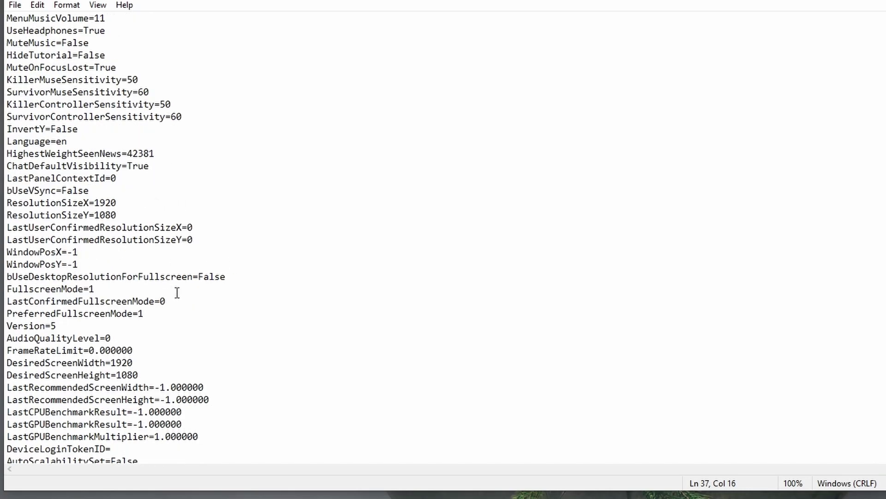
scroll(230, 132, "up", 5)
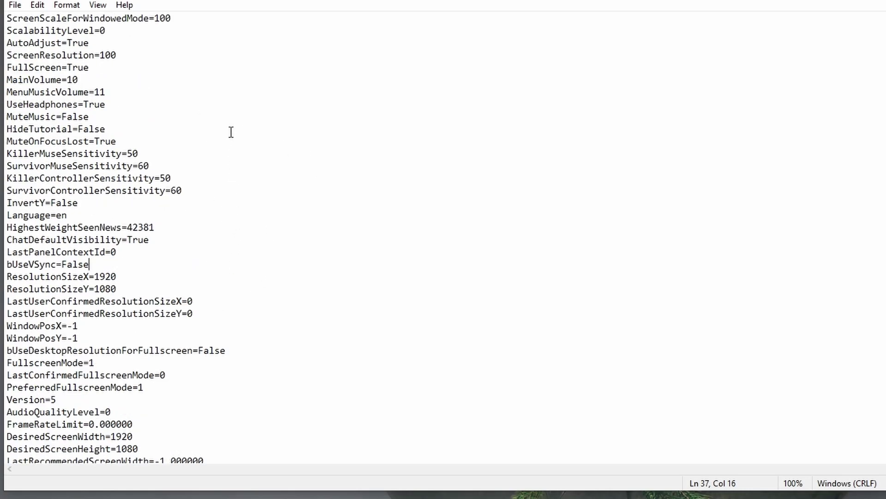
scroll(362, 168, "down", 8)
scroll(381, 193, "down", 8)
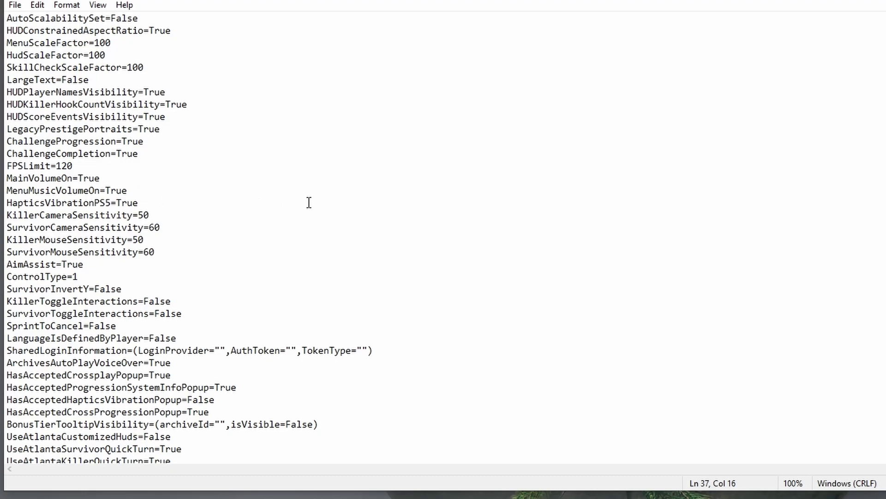
scroll(534, 352, "up", 12)
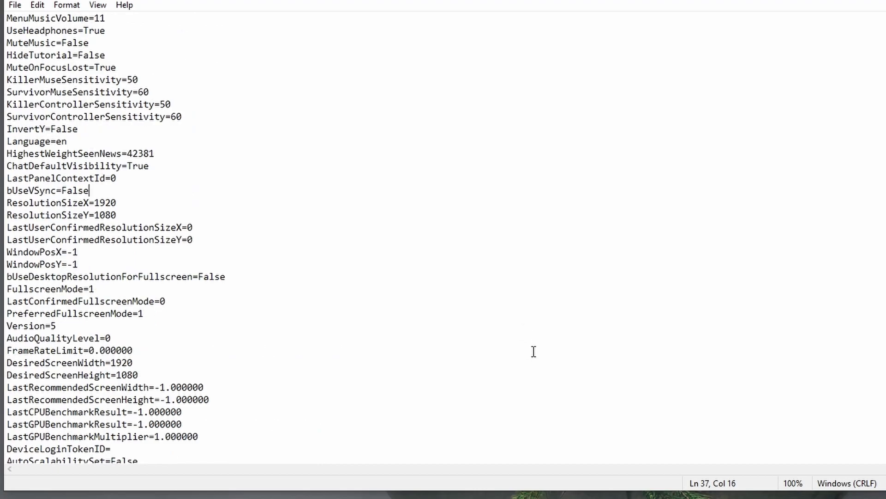
scroll(533, 351, "down", 1)
scroll(331, 297, "up", 7)
scroll(368, 258, "up", 1)
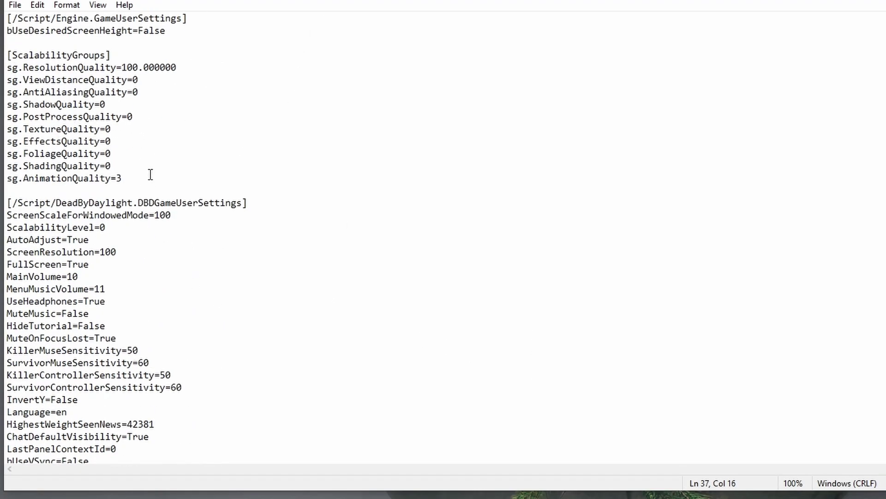
- Save GameUserSettings.ini and set its Read-only attribute in Properties
left_click(15, 5)
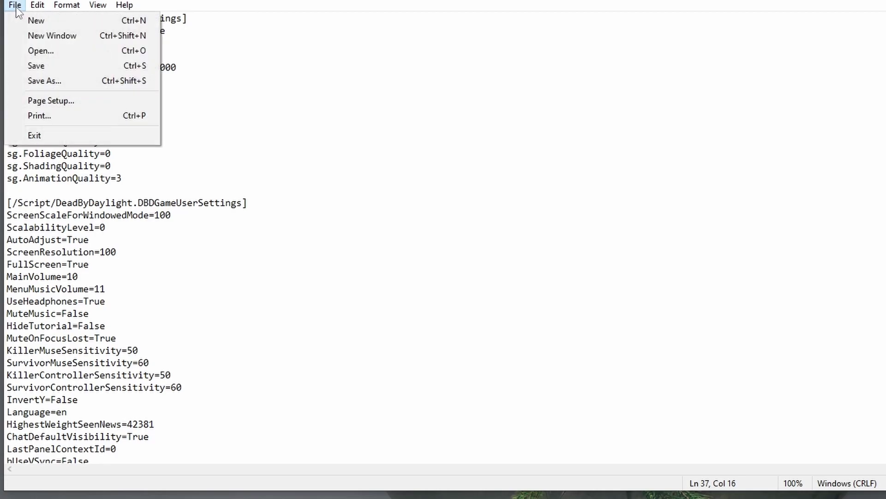
left_click(57, 67)
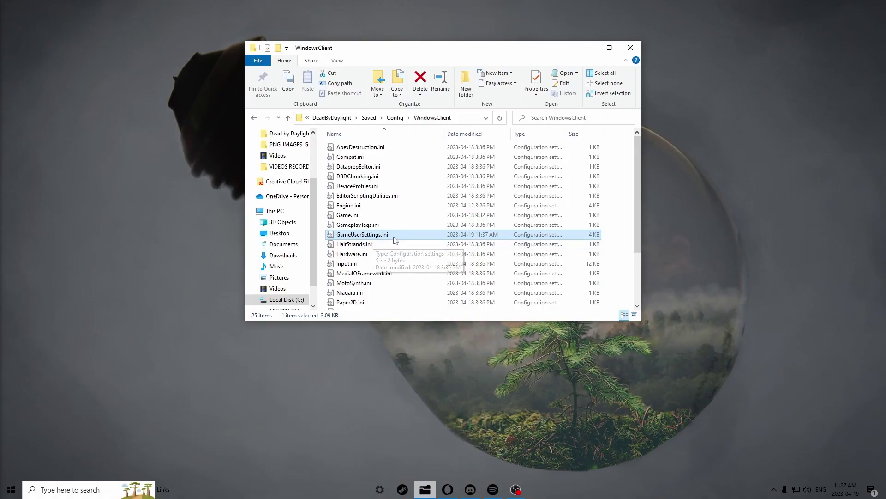
right_click(360, 270)
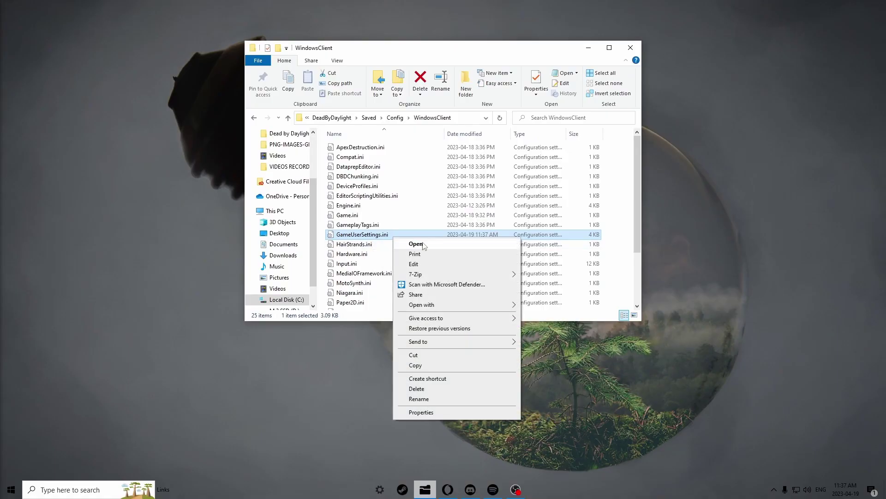
left_click(421, 412)
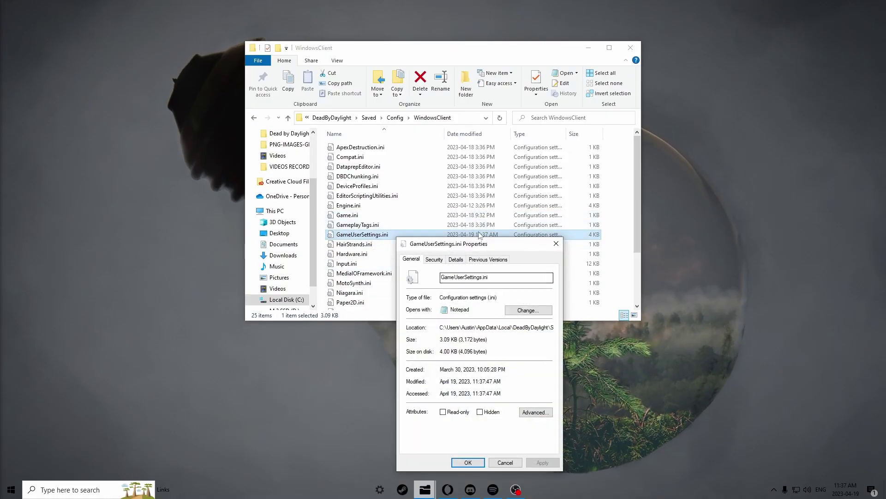
left_click_drag(480, 250, 494, 84)
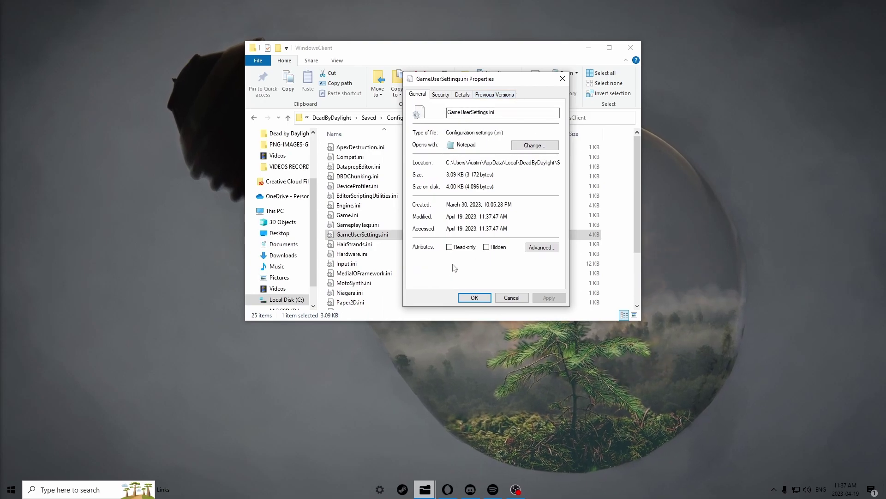
left_click(449, 247)
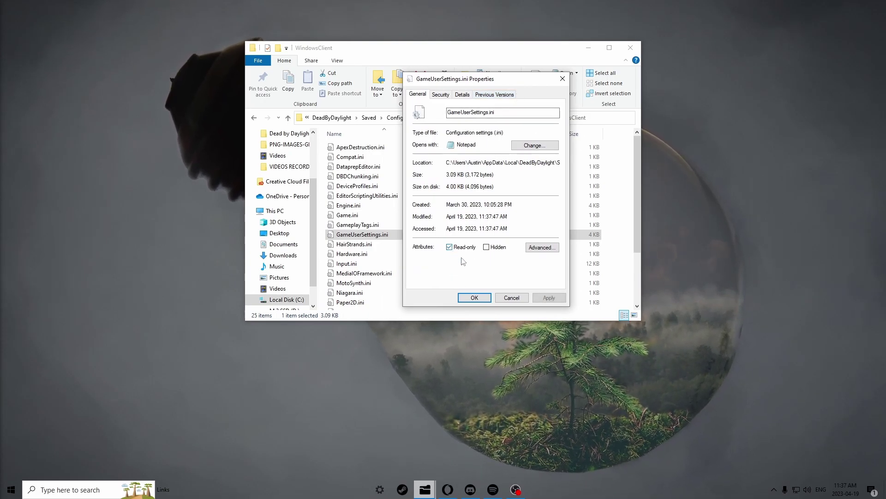
left_click(548, 298)
left_click(474, 298)
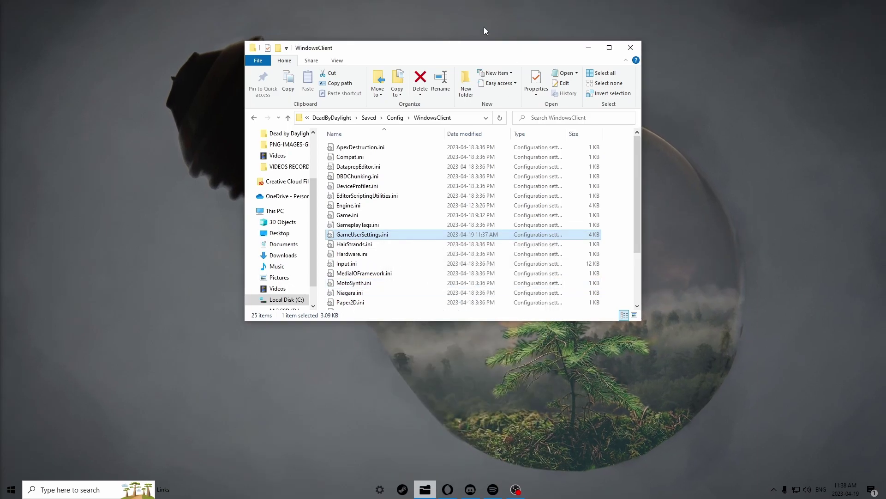
- Check Engine.ini's properties, then open it in Notepad
left_click(374, 205)
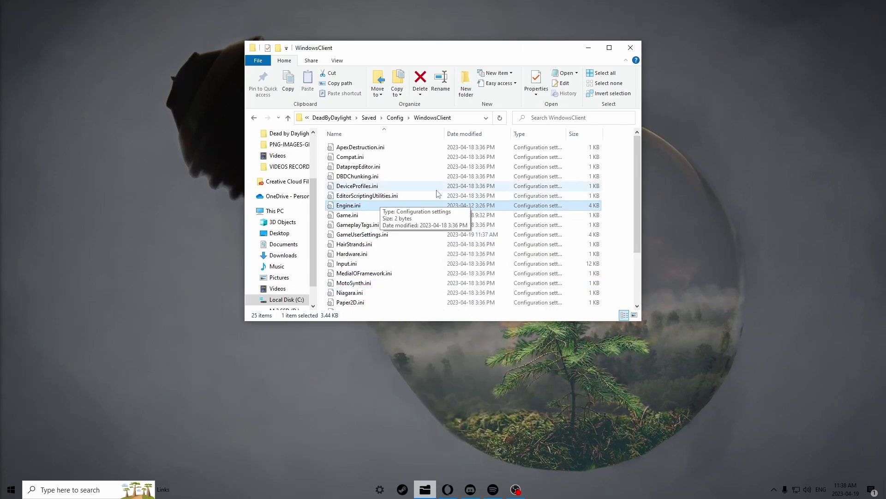
right_click(384, 207)
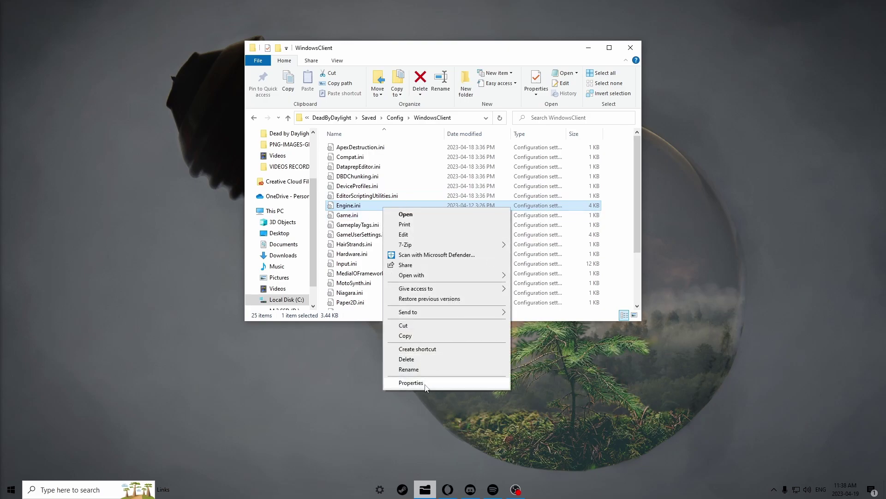
left_click(411, 383)
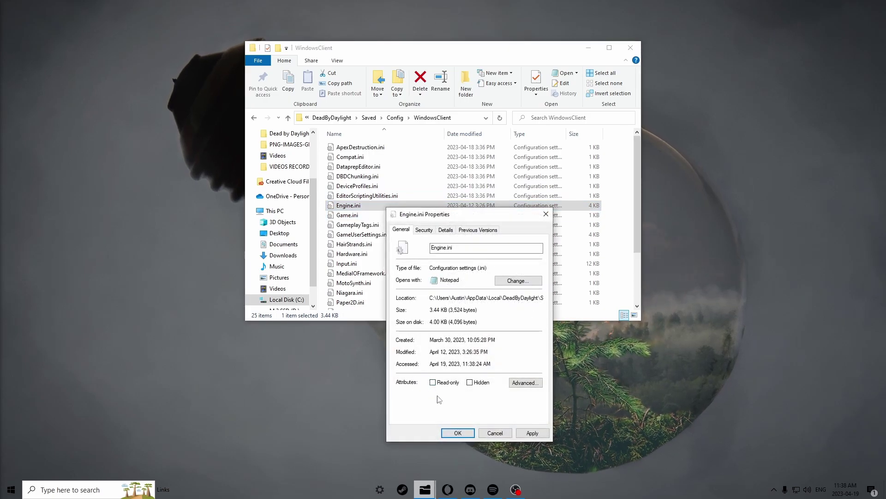
left_click(458, 432)
key("Return")
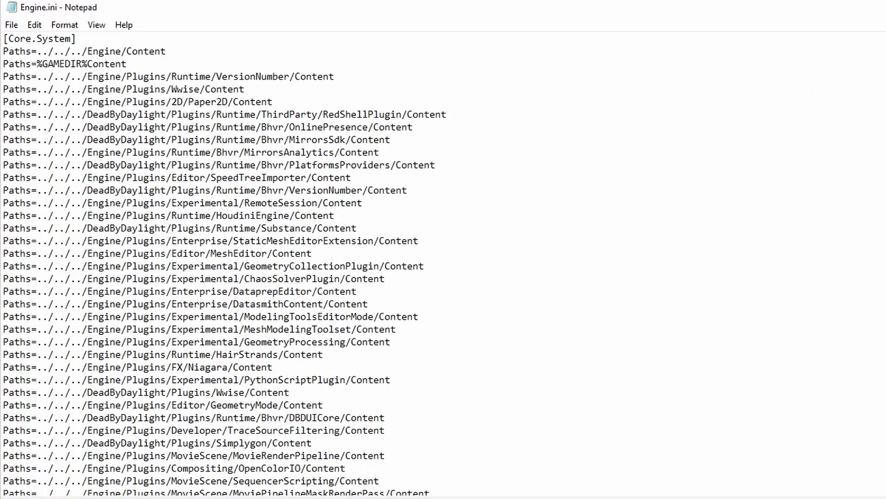
- Review Engine.ini's InputSettings, MaxSmoothedFrameRate=120 and bUseVSync=false entries
scroll(443, 263, "down", 11)
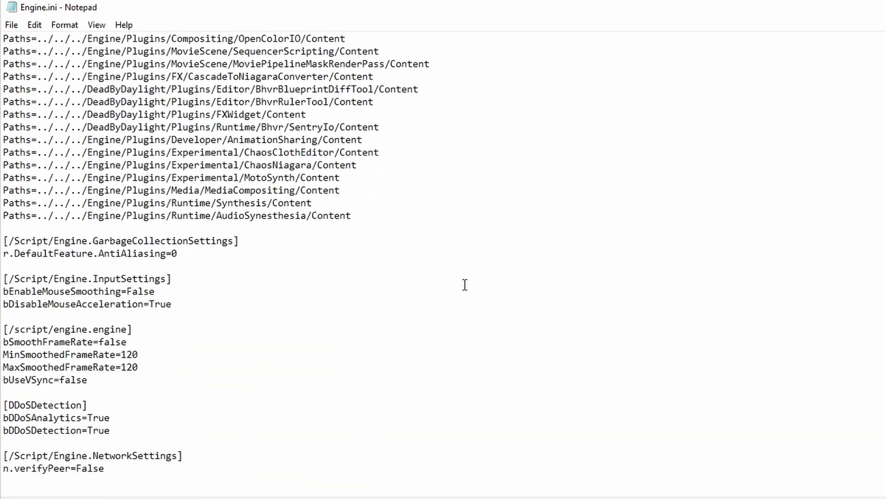
left_click(222, 430)
left_click_drag(3, 278, 378, 272)
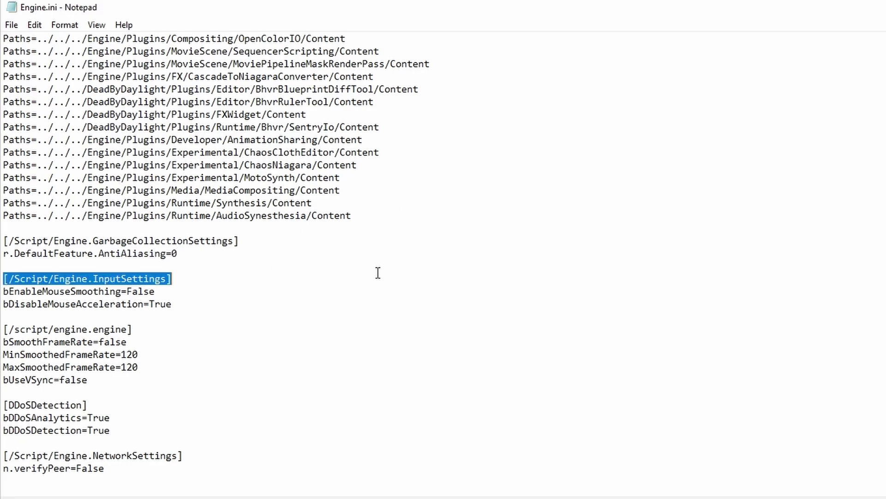
key("End")
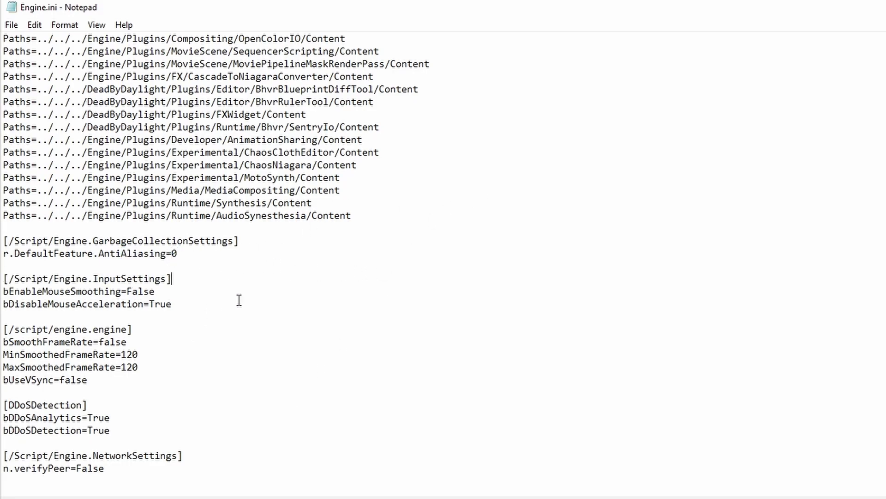
left_click(240, 301)
left_click_drag(198, 369, 72, 362)
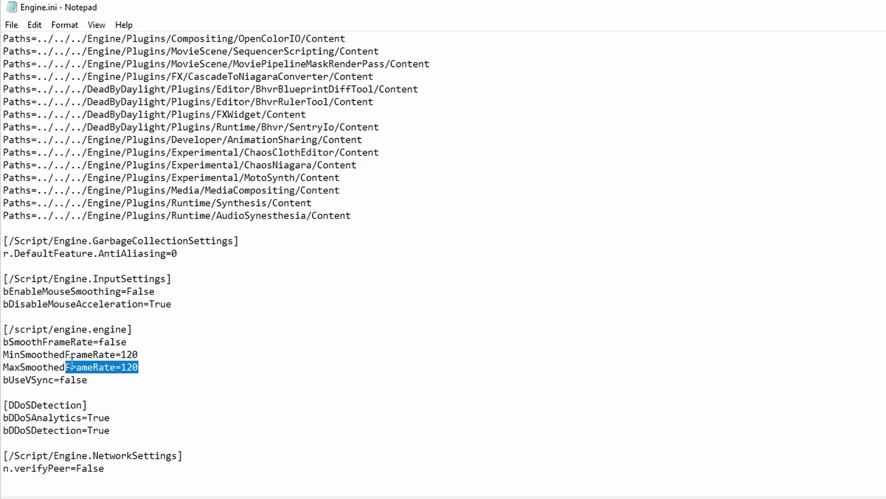
left_click(259, 367)
left_click(363, 394)
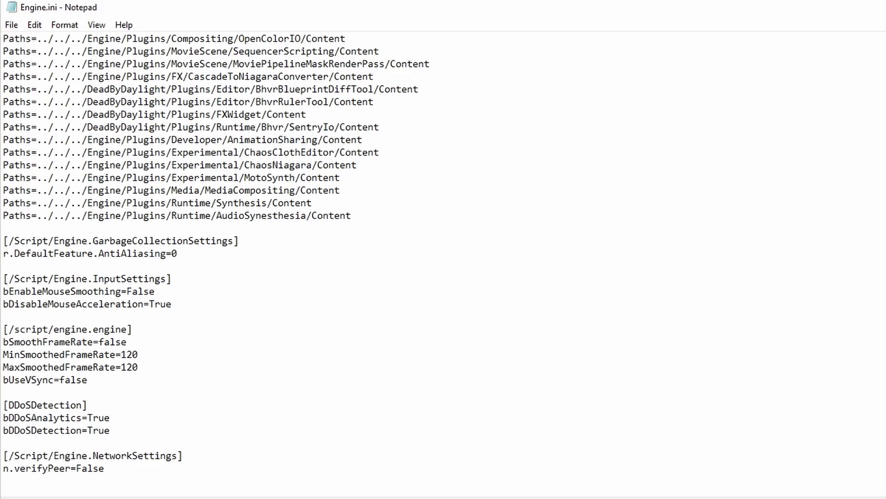
left_click_drag(55, 483, 387, 290)
left_click(387, 290)
- Save Engine.ini and close Notepad
left_click(11, 25)
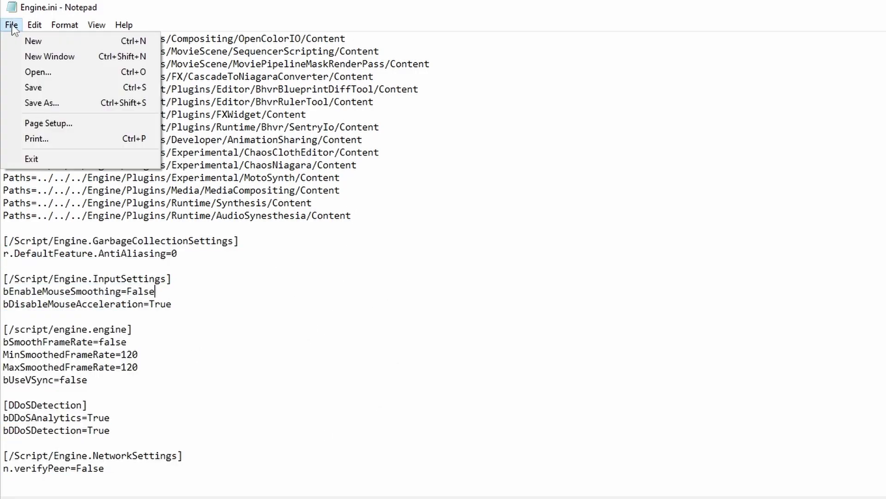
left_click(30, 87)
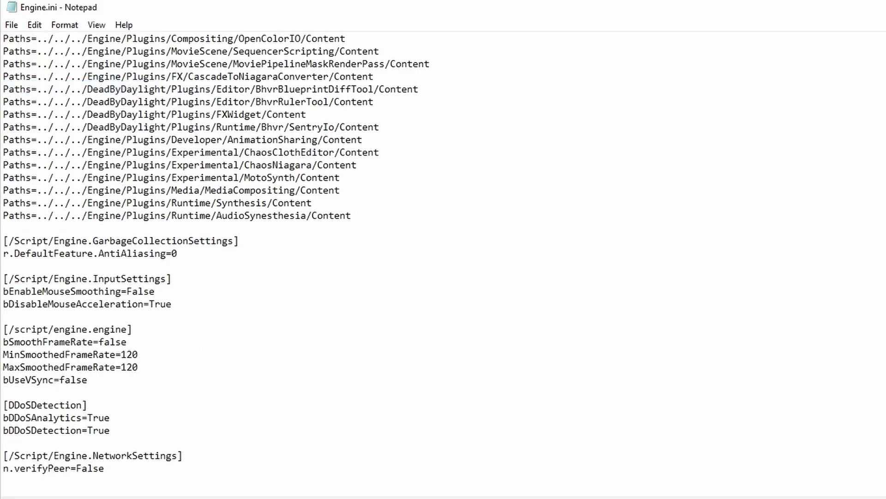
key("alt+F4")
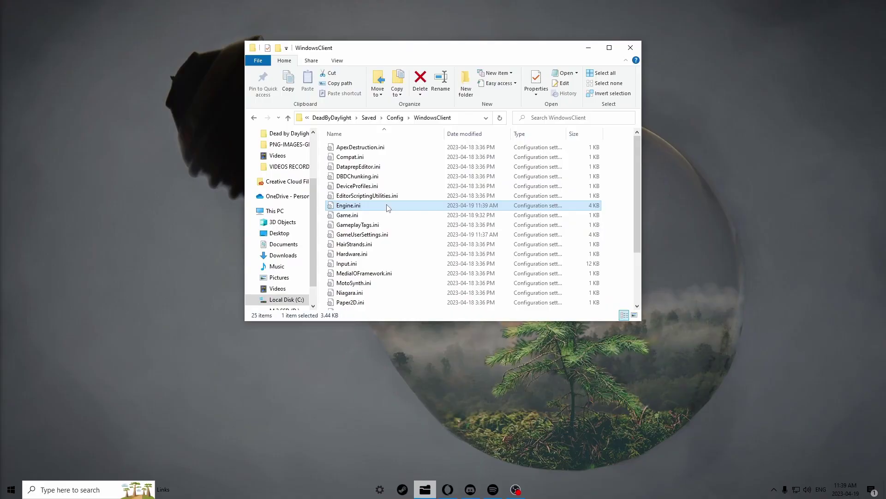
- View Engine.ini's properties, inspect GameUserSettings.ini in the EGS folder, and return to Config
right_click(387, 206)
left_click(435, 380)
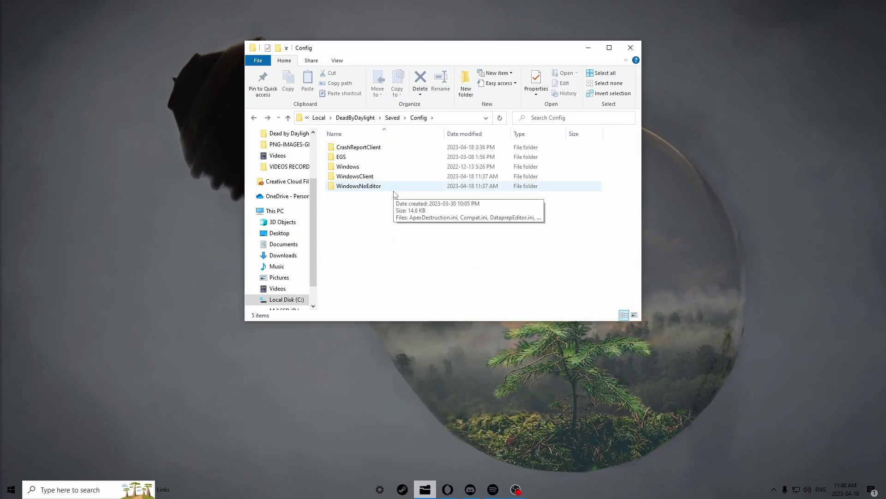
double_click(341, 157)
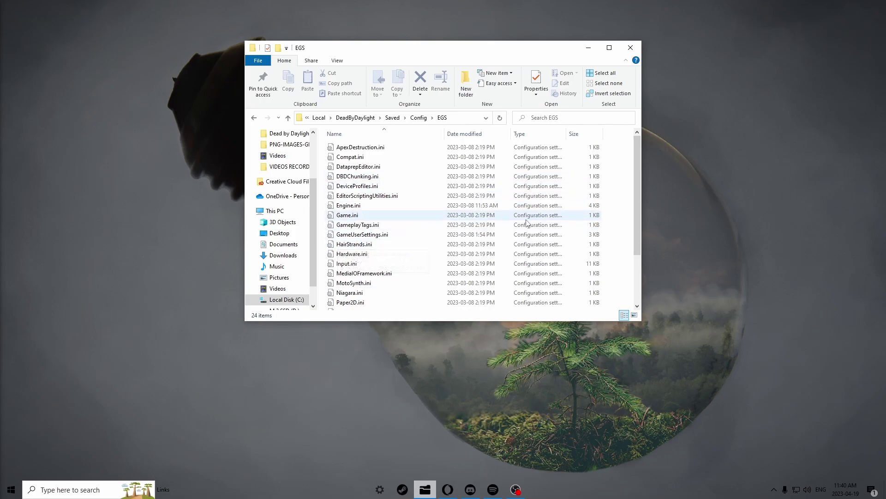
scroll(476, 241, "down", 2)
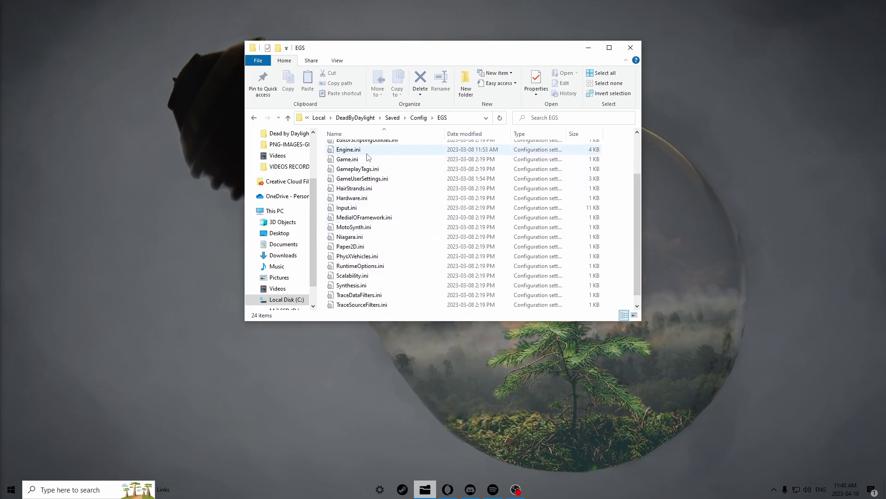
left_click(406, 178)
scroll(407, 174, "up", 2)
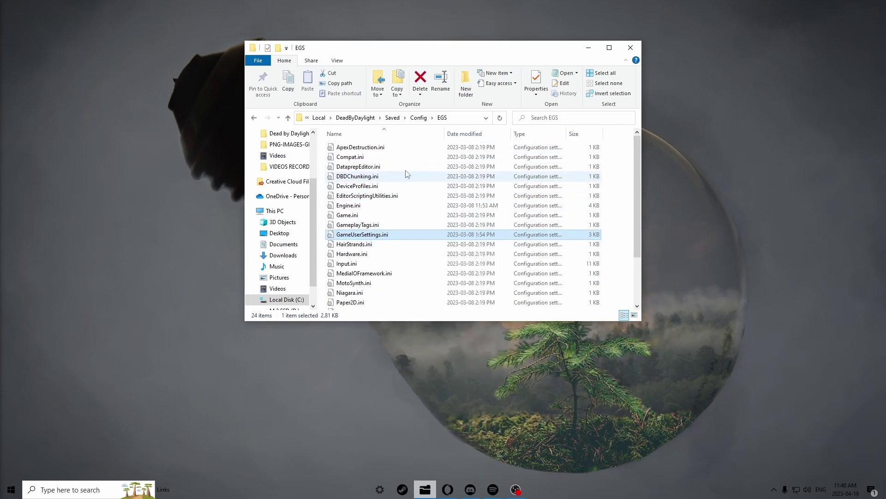
key("alt+Up")
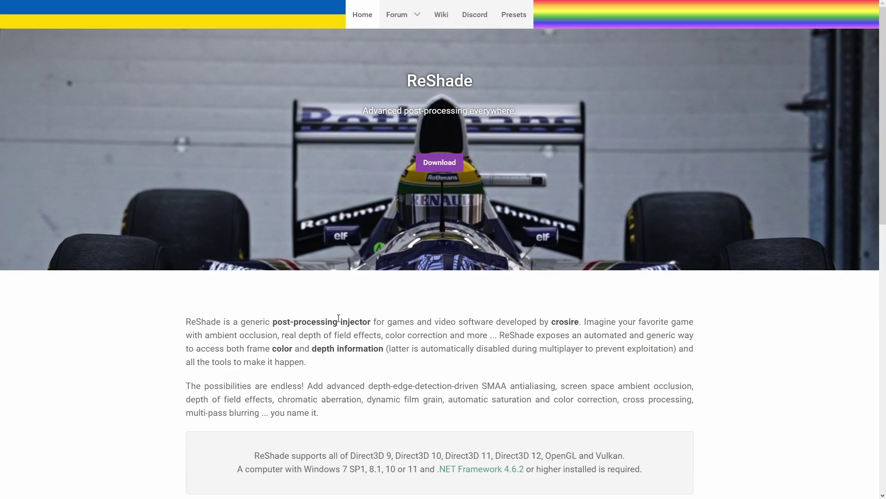
- Jump to the ReShade site's Download section and check the 5.8.0 release date
left_click_drag(373, 323, 337, 316)
left_click(491, 306)
left_click(455, 162)
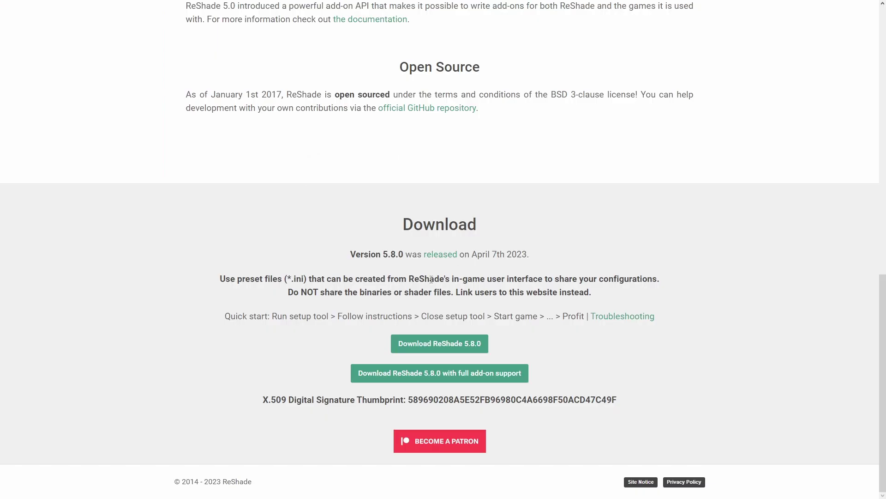
left_click_drag(472, 254, 529, 255)
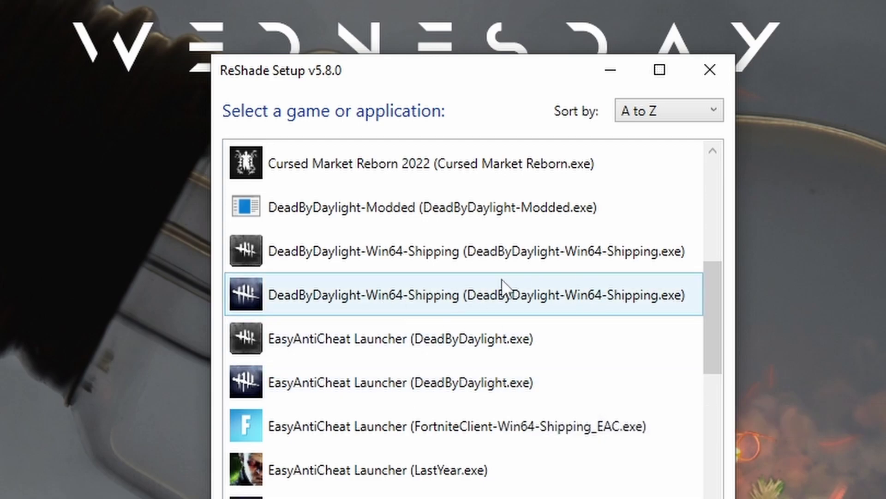
- Pick DeadByDaylight-Win64-Shipping.exe, keep DirectX 10/11/12, and choose Modify for the existing install
left_click(539, 293)
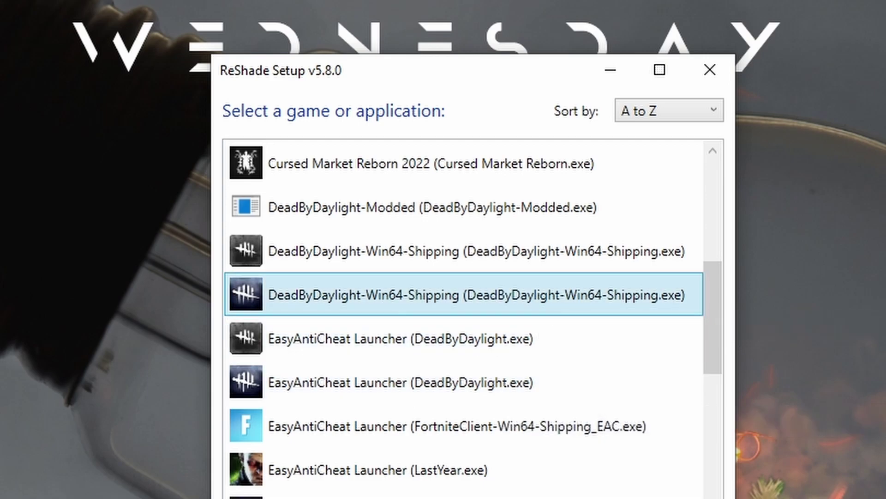
left_click(488, 360)
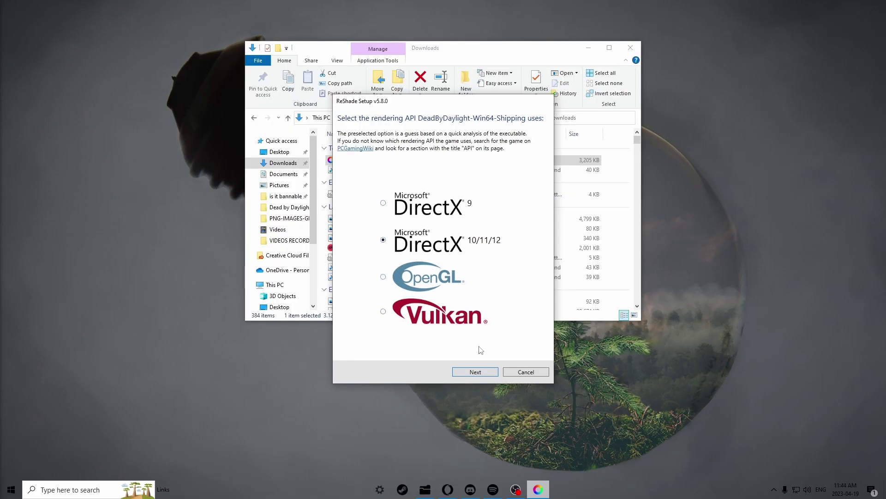
left_click(478, 373)
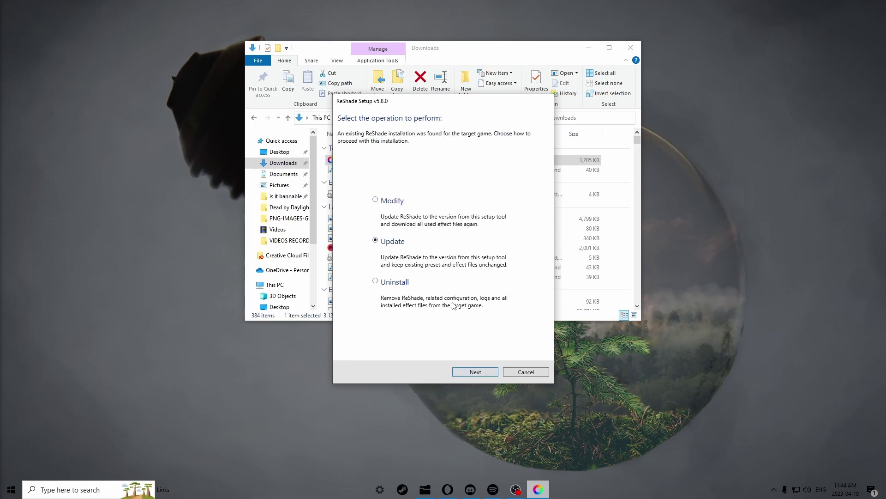
left_click(376, 200)
left_click(469, 373)
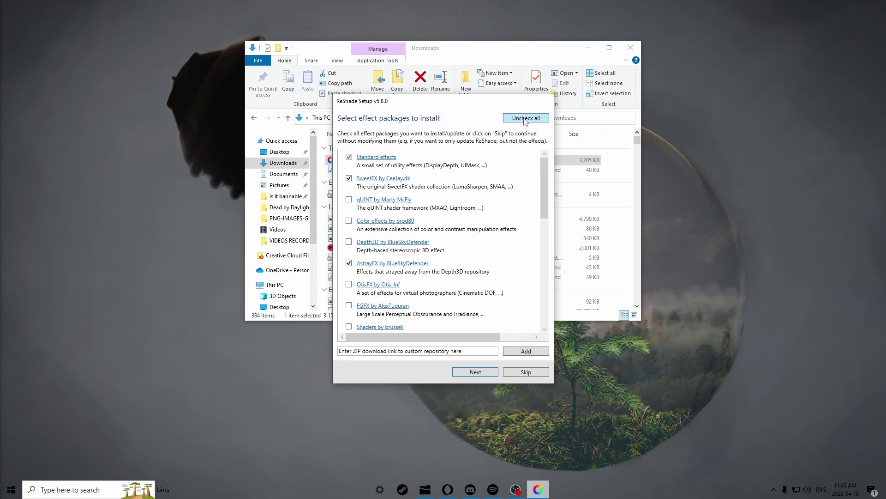
- Download and install the checked Standard, SweetFX and AstrayFX effect packages, then finish ReShade Setup
scroll(481, 286, "down", 10)
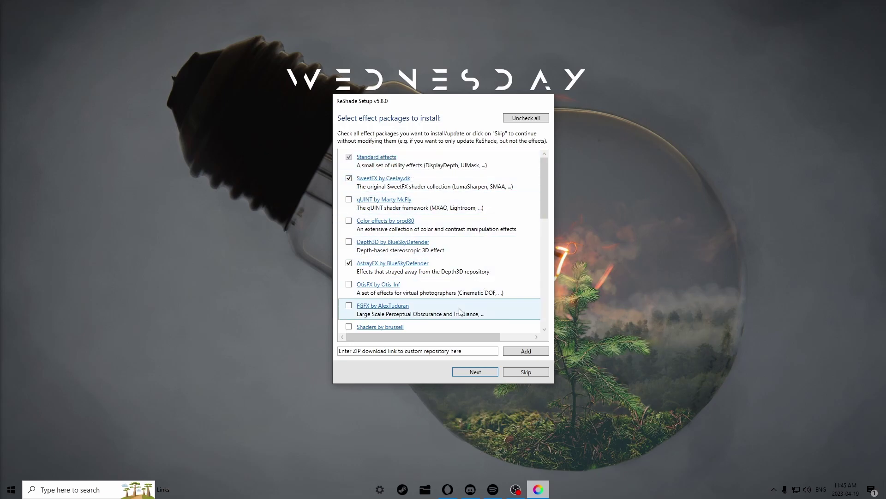
left_click(484, 376)
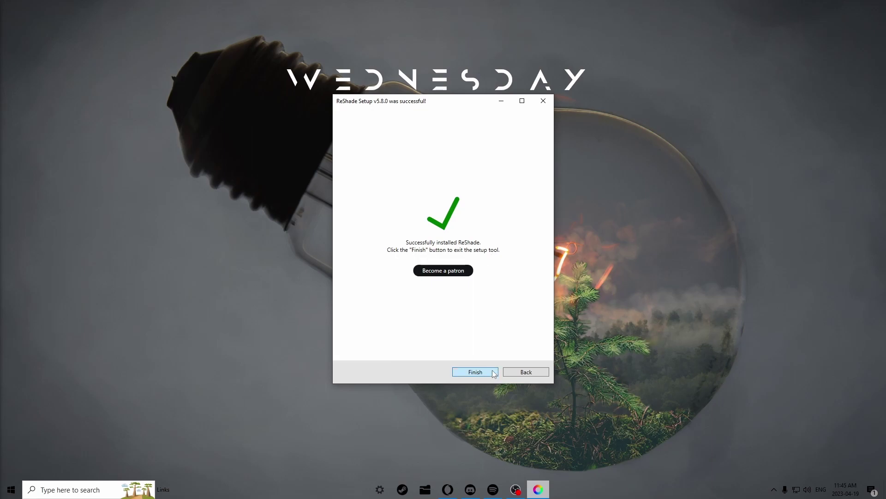
left_click(469, 372)
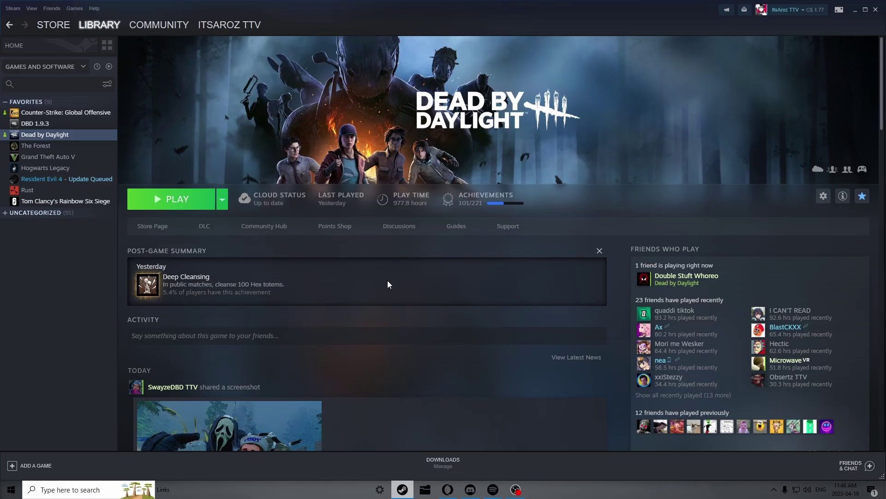
- Launch Dead by Daylight from Steam and bring up the ReShade overlay with Technicolor2, Vibrance, Clarity and LiftGammaGain enabled
left_click(173, 206)
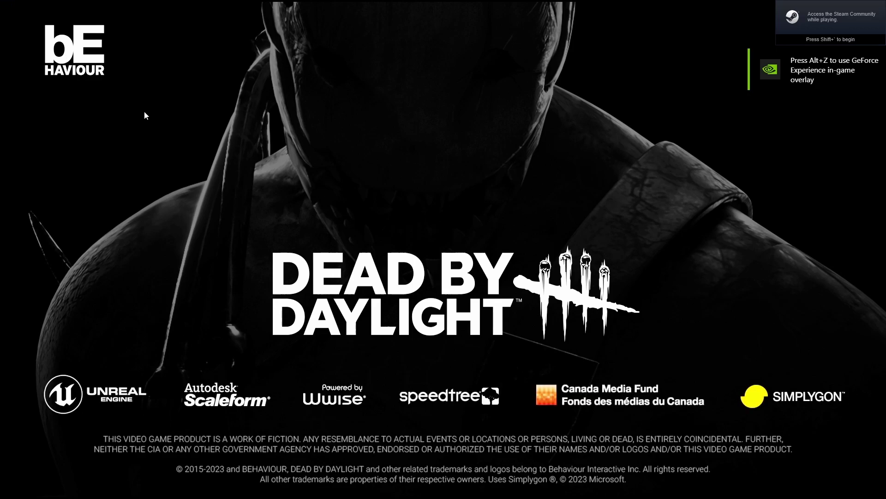
key("Home")
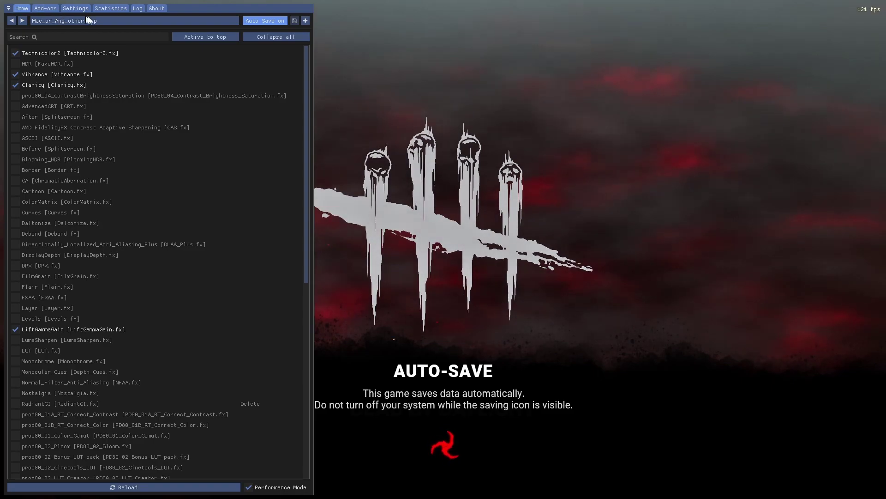
- Review the Clarity parameters, then switch Performance Mode on for the Mac_or_Any_other_map preset
left_click(109, 21)
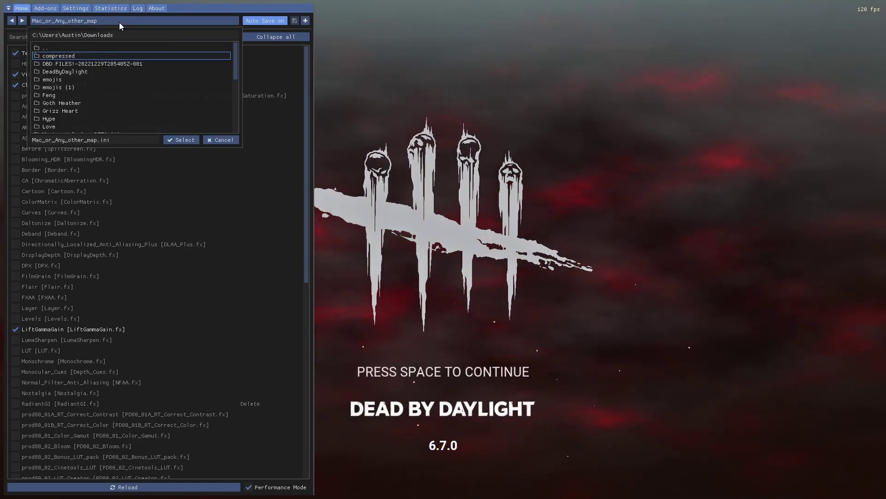
left_click(134, 14)
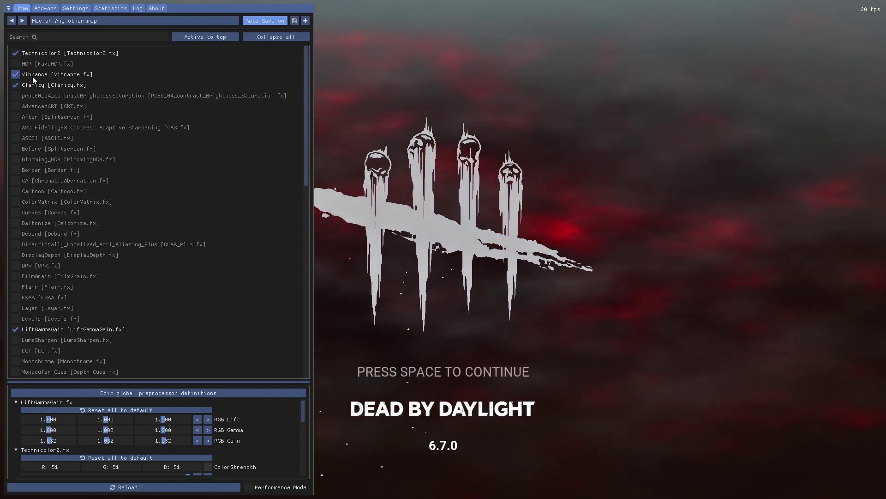
scroll(240, 138, "down", 2)
scroll(253, 276, "down", 2)
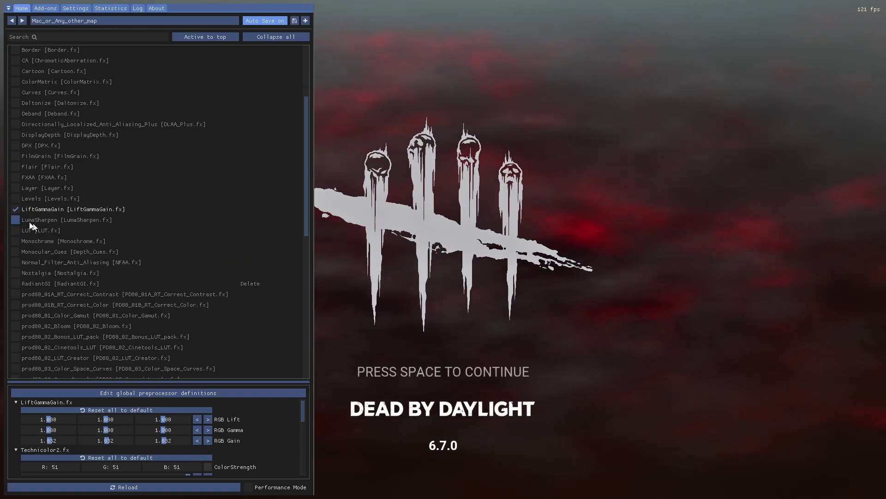
scroll(60, 226, "down", 12)
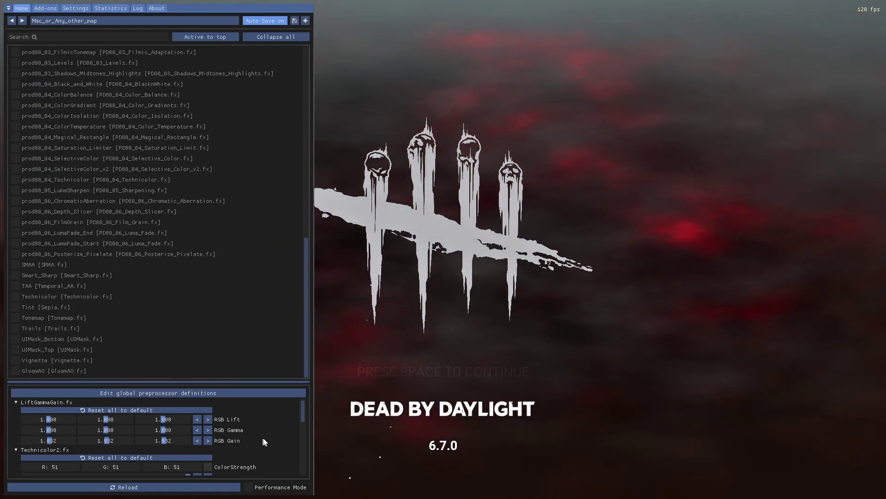
scroll(263, 428, "down", 2)
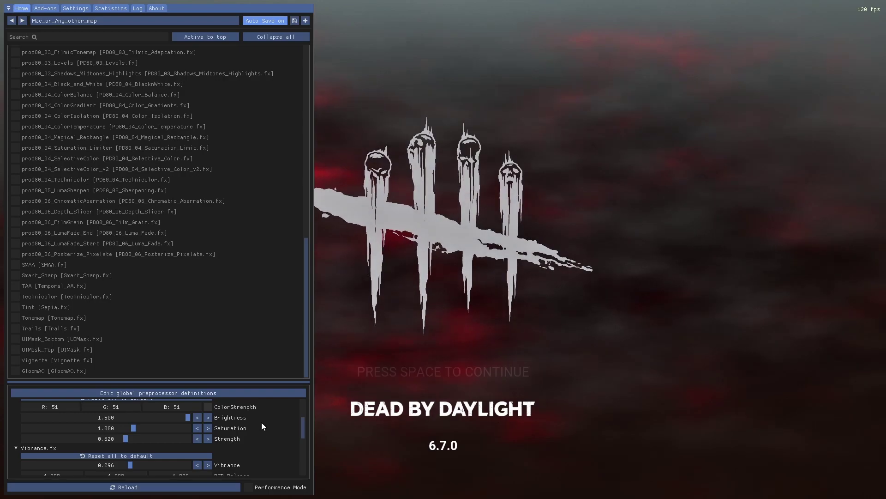
scroll(264, 429, "down", 4)
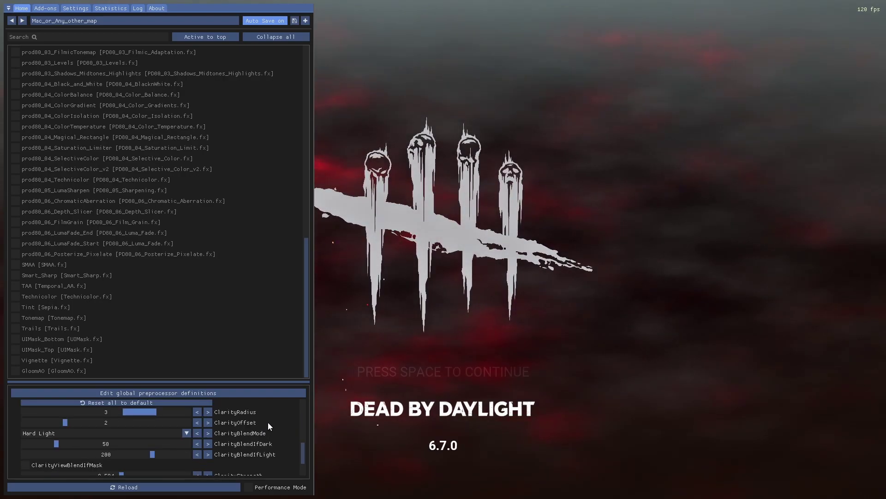
scroll(267, 422, "down", 3)
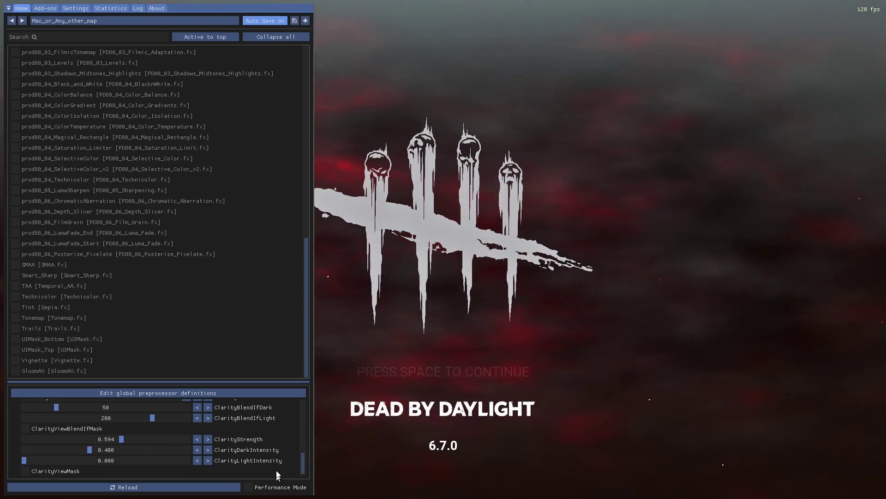
left_click(254, 487)
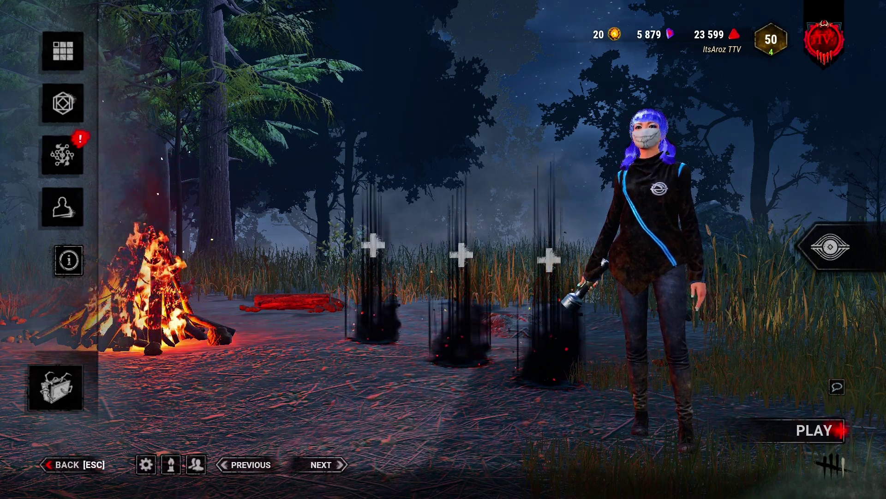
key("Scroll_Lock")
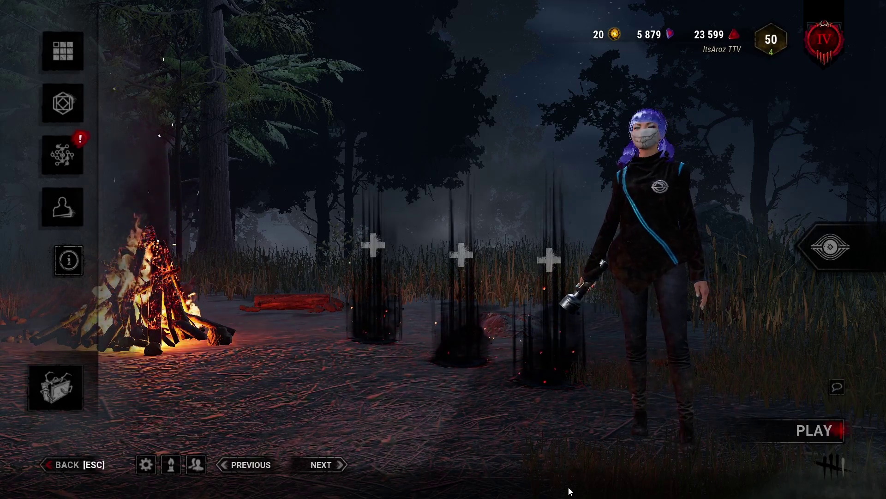
key("Scroll_Lock")
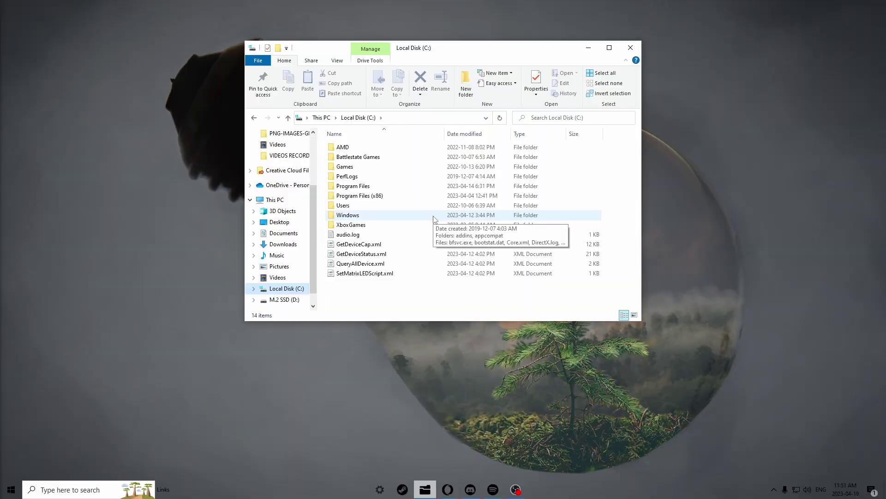
- Browse Program Files (x86) > Steam > steamapps > common > Dead by Daylight > DeadByDaylight > Binaries > Win64
left_click_drag(434, 218, 426, 198)
right_click(426, 198)
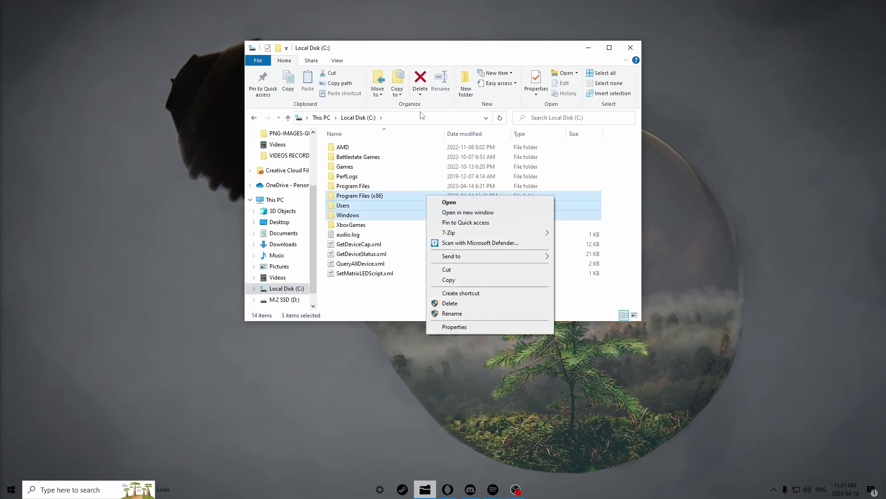
key("Escape")
left_click(397, 195)
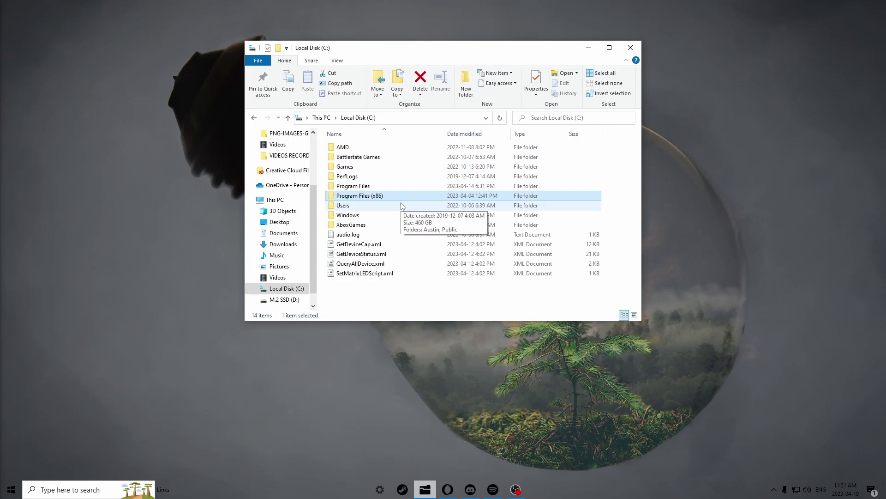
double_click(401, 197)
scroll(393, 205, "down", 4)
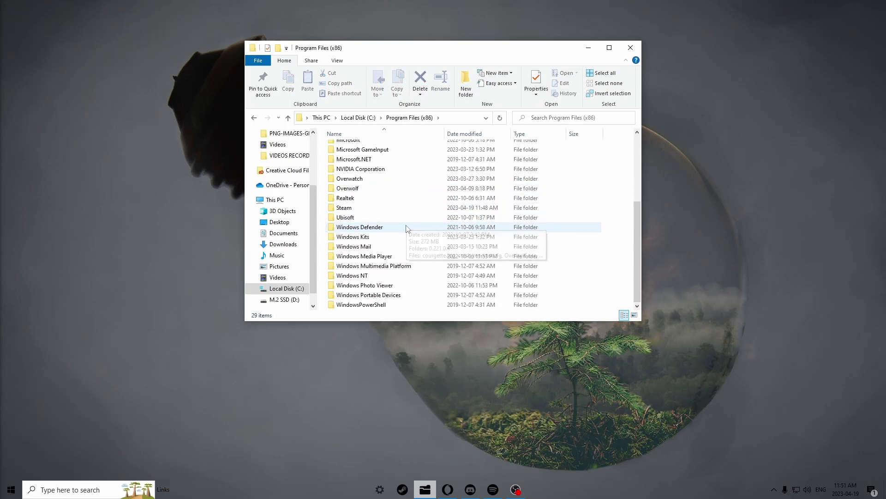
double_click(390, 208)
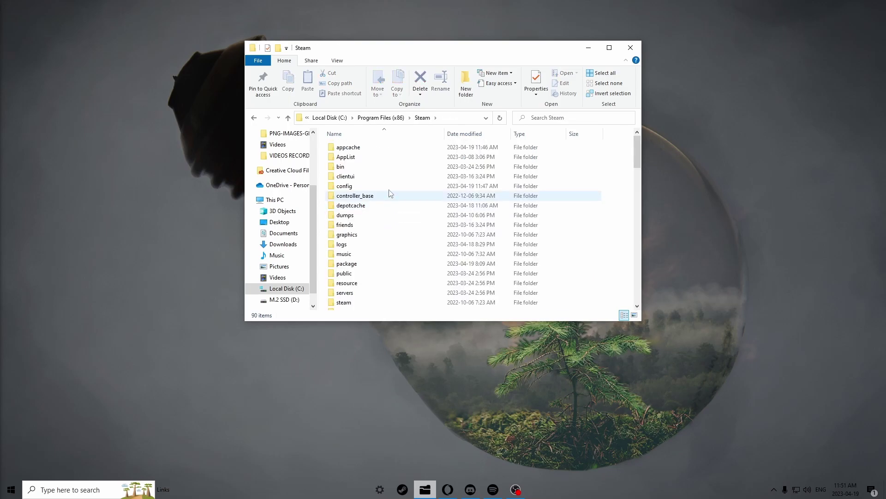
scroll(383, 240, "down", 3)
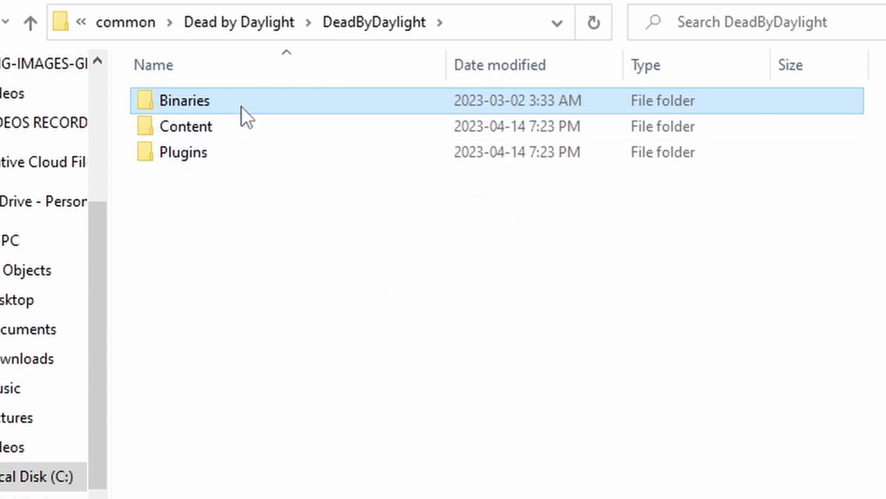
double_click(234, 100)
double_click(248, 109)
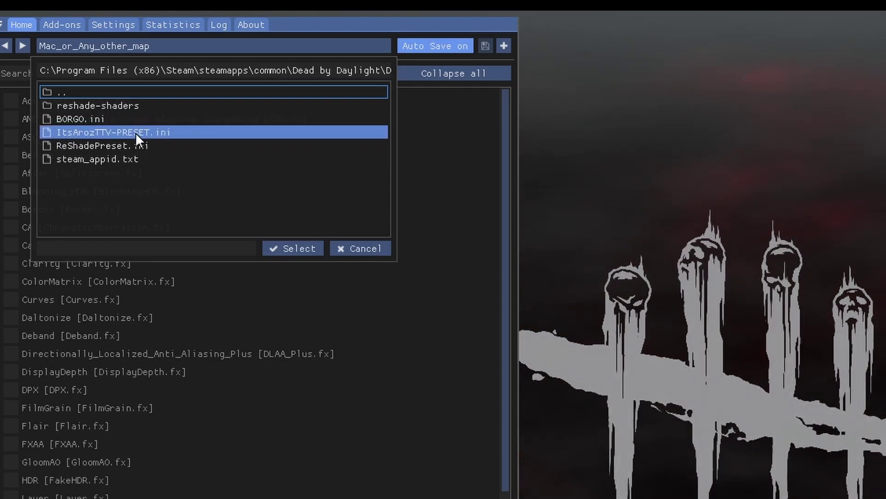
- Load ItsArozTTV-PRESET.ini with Performance Mode on, then close the ReShade overlay
left_click(176, 132)
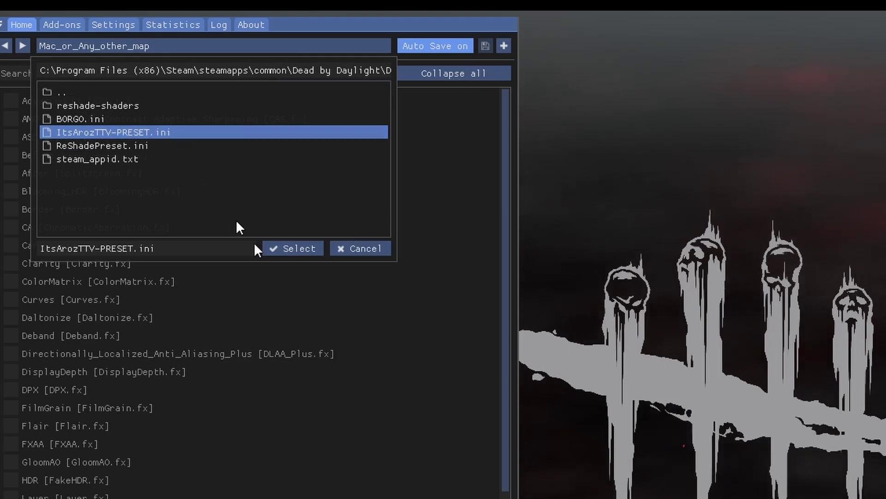
left_click(298, 247)
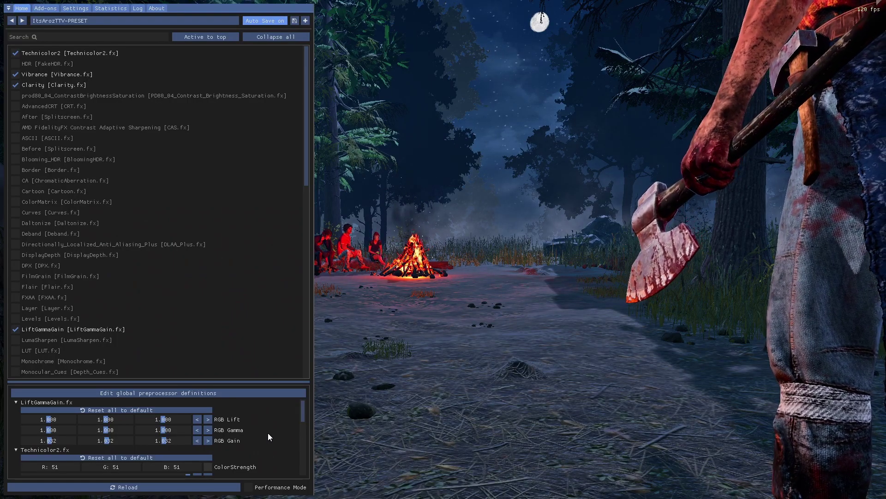
left_click(248, 487)
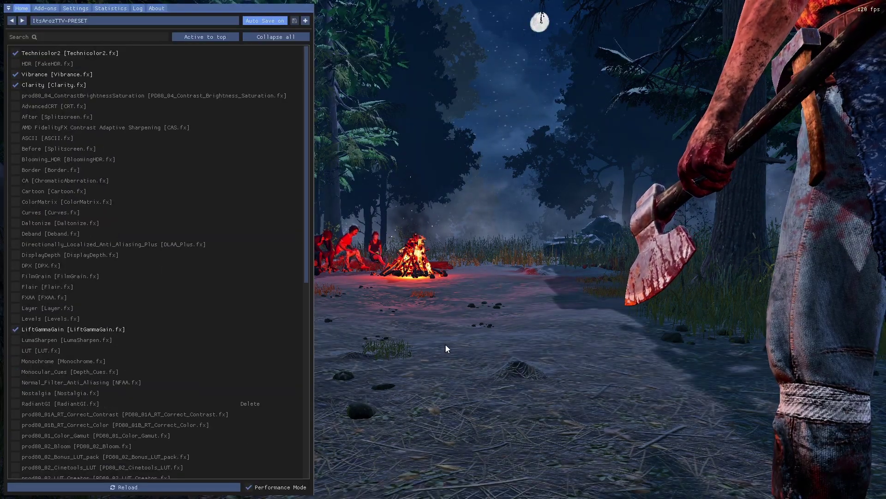
key("Home")
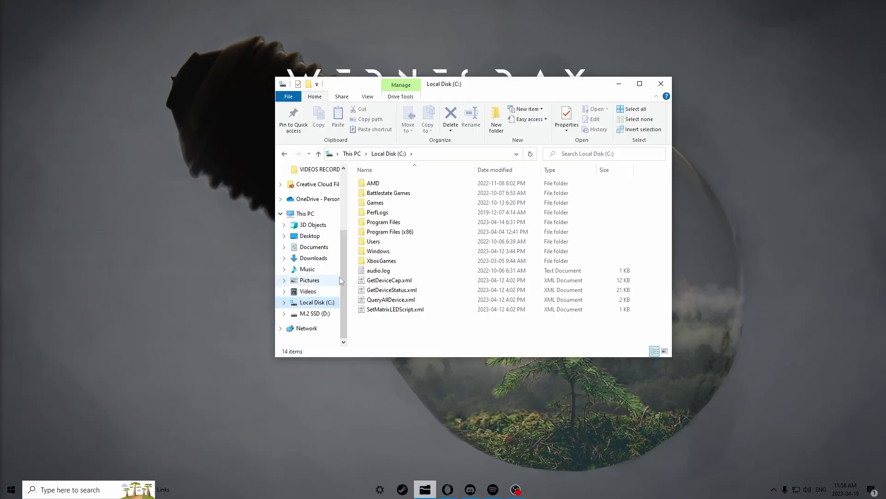
- Browse Program Files > Epic Games > DeadByDaylight > DeadByDaylight > Binaries > EGS
double_click(416, 223)
scroll(420, 245, "down", 2)
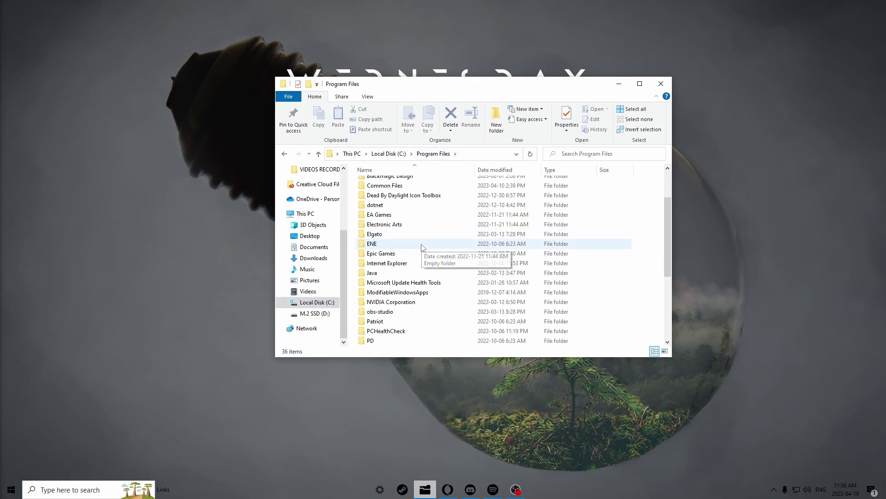
double_click(400, 254)
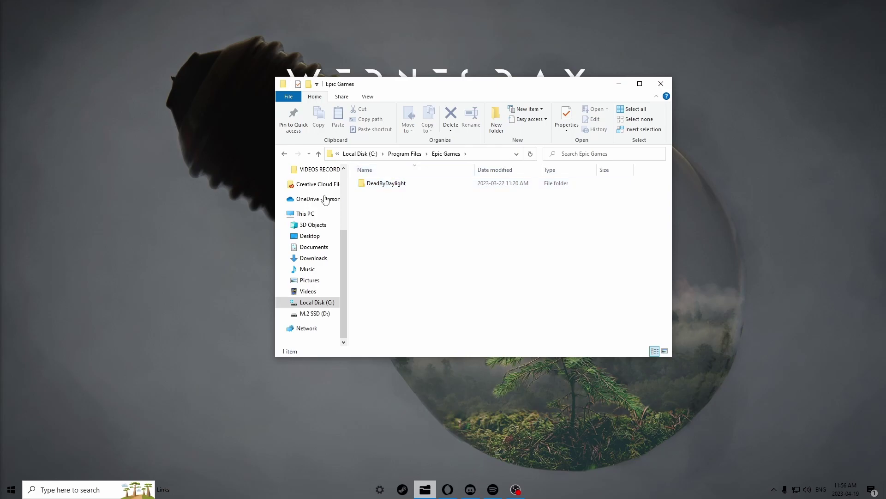
double_click(396, 184)
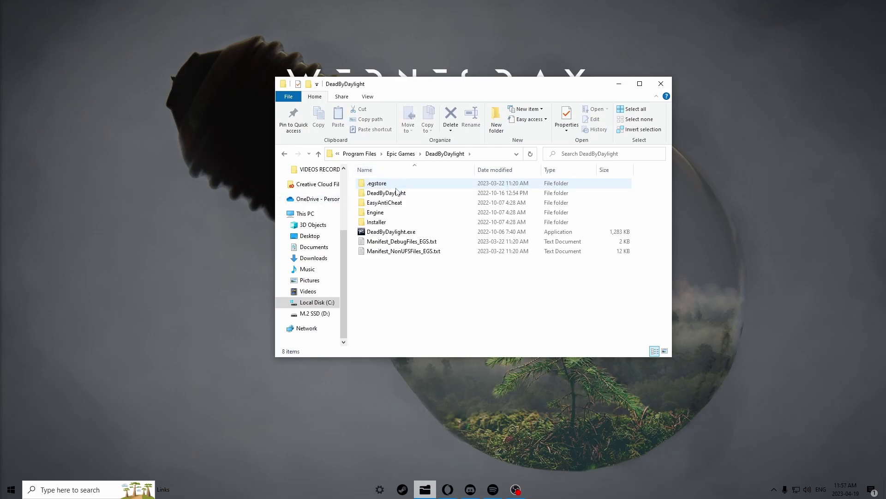
double_click(405, 194)
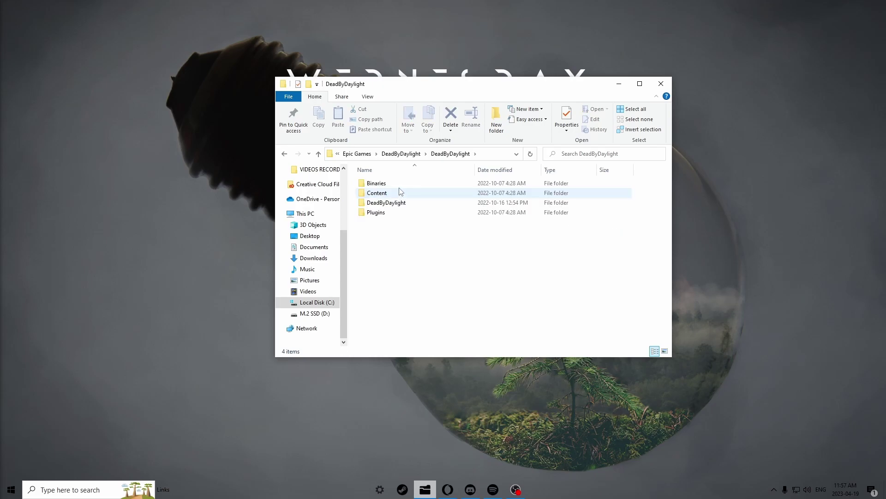
double_click(399, 185)
double_click(398, 185)
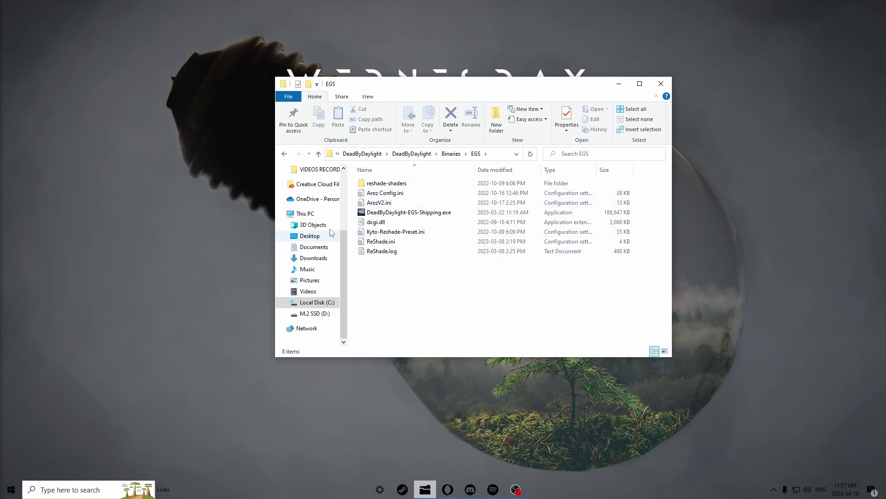
- Refresh the EGS folder so dxgi.dll and reshade-shaders appear in the listing
scroll(315, 216, "up", 1)
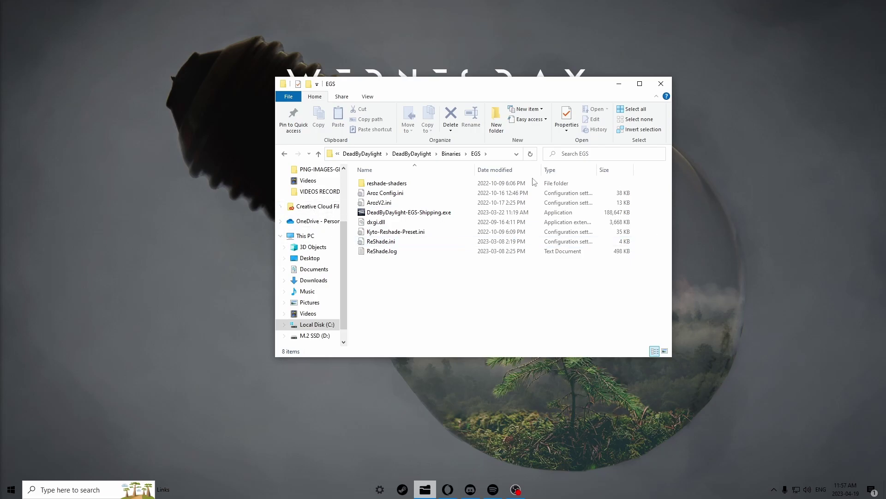
right_click(398, 244)
left_click(413, 279)
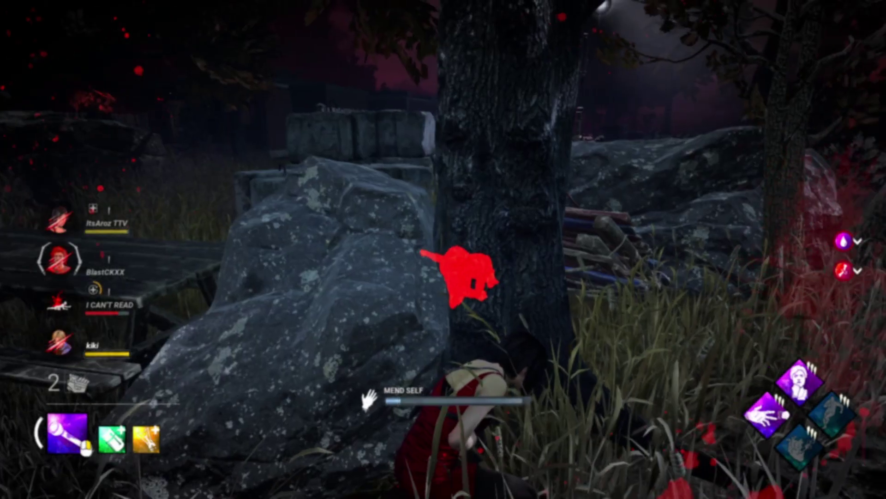
- Run the survivor around the tree and vault the pallet while the killer chases
key("w")
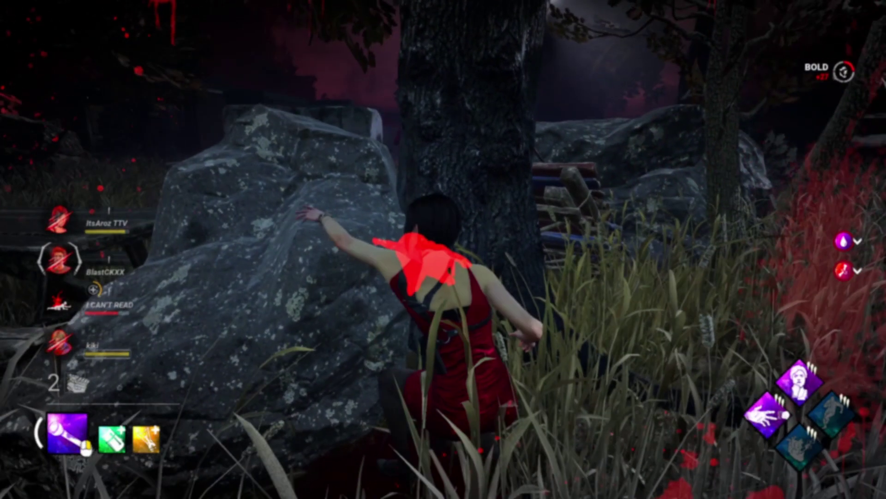
key("space")
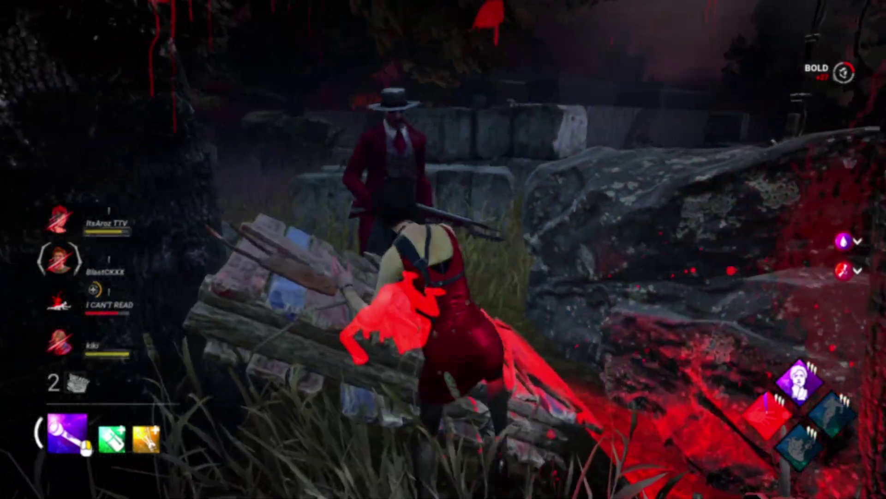